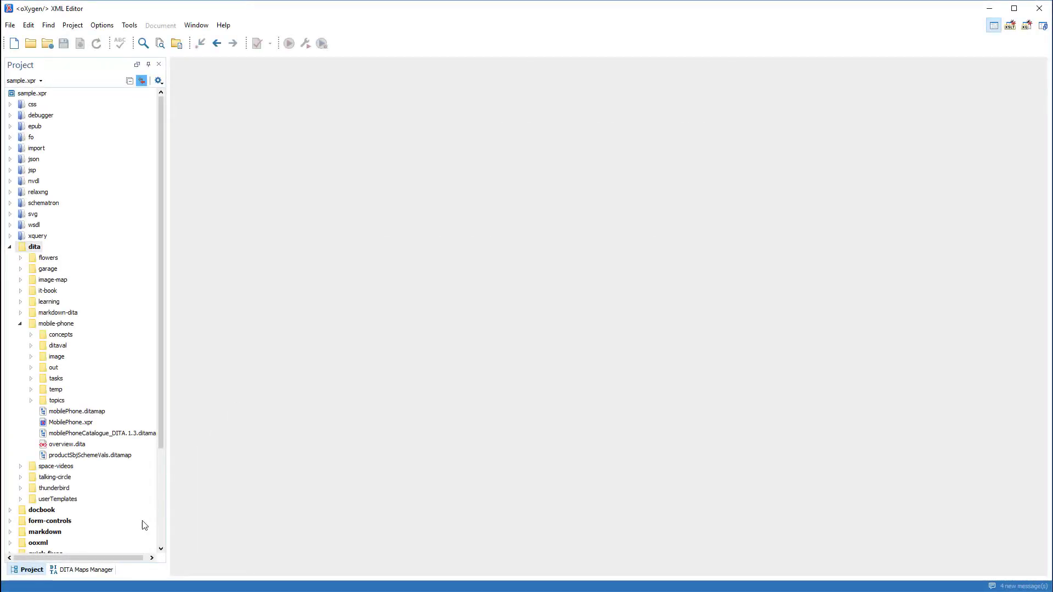
- Open mobilePhone.ditamap in the DITA Maps Manager to show the Syncro Phone User Guide tree
{"action": "left_click", "coordinate": [87, 571]}
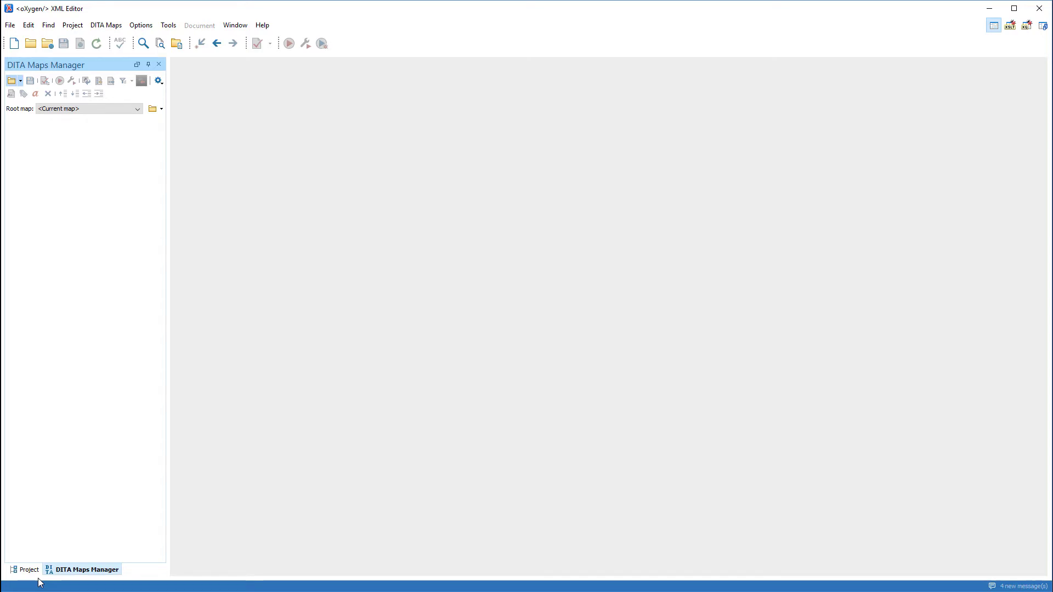
{"action": "left_click", "coordinate": [29, 570]}
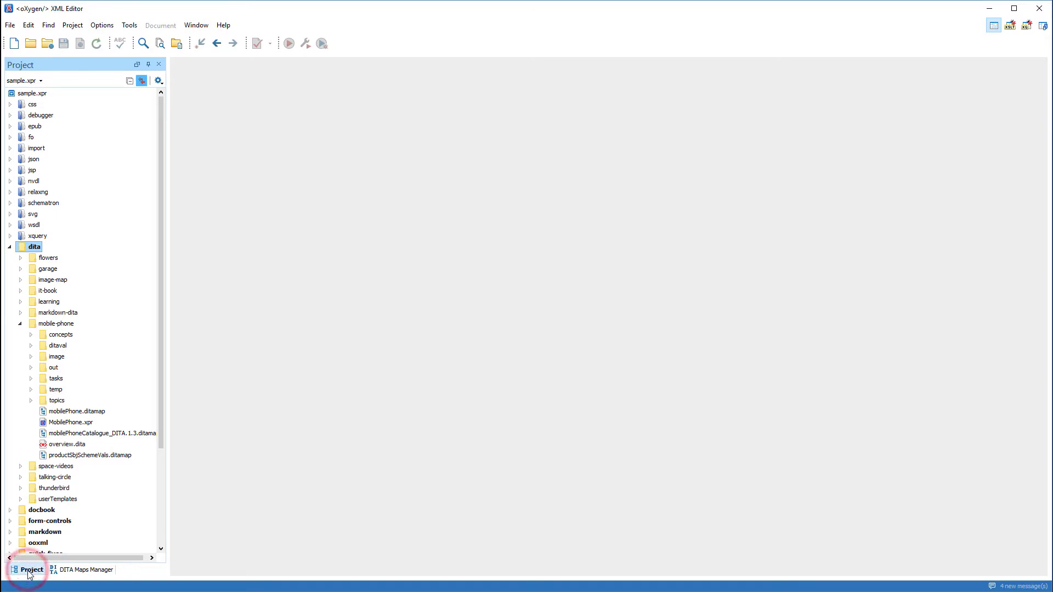
{"action": "left_click", "coordinate": [91, 411]}
{"action": "double_click", "coordinate": [91, 411]}
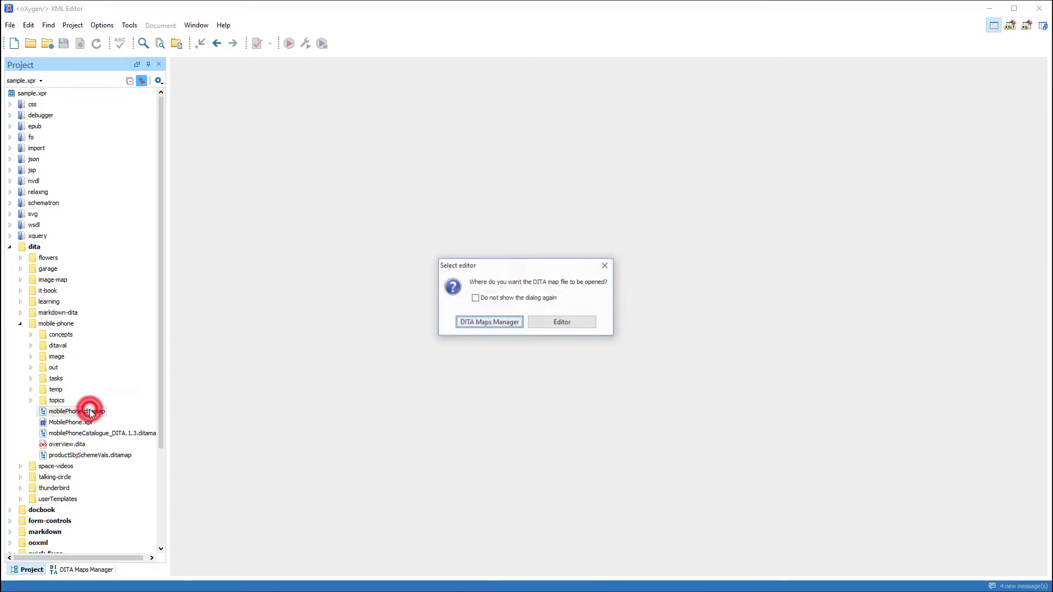
{"action": "left_click", "coordinate": [489, 322]}
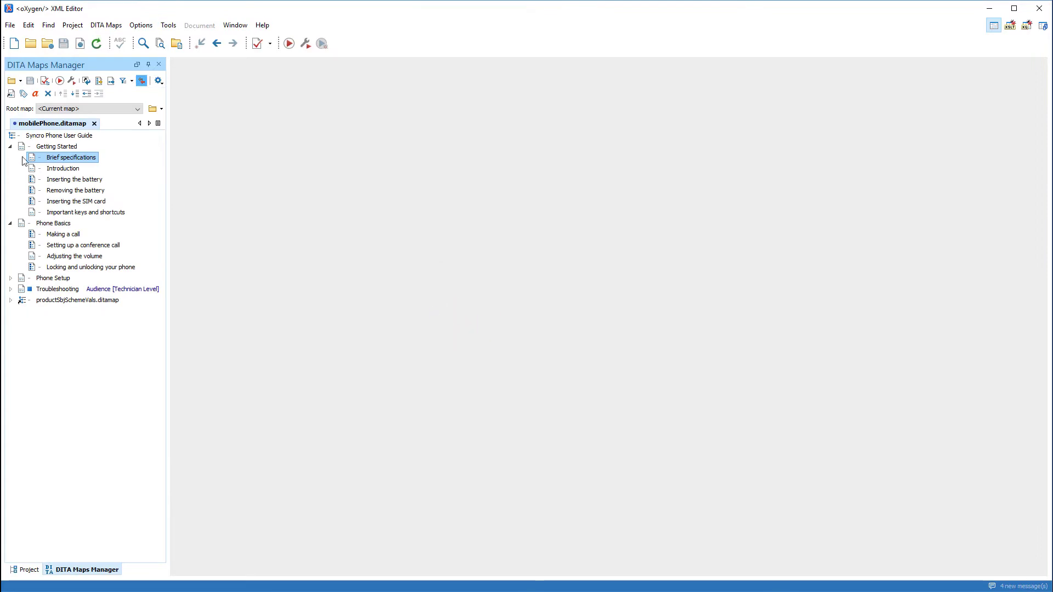
{"action": "left_click", "coordinate": [21, 80]}
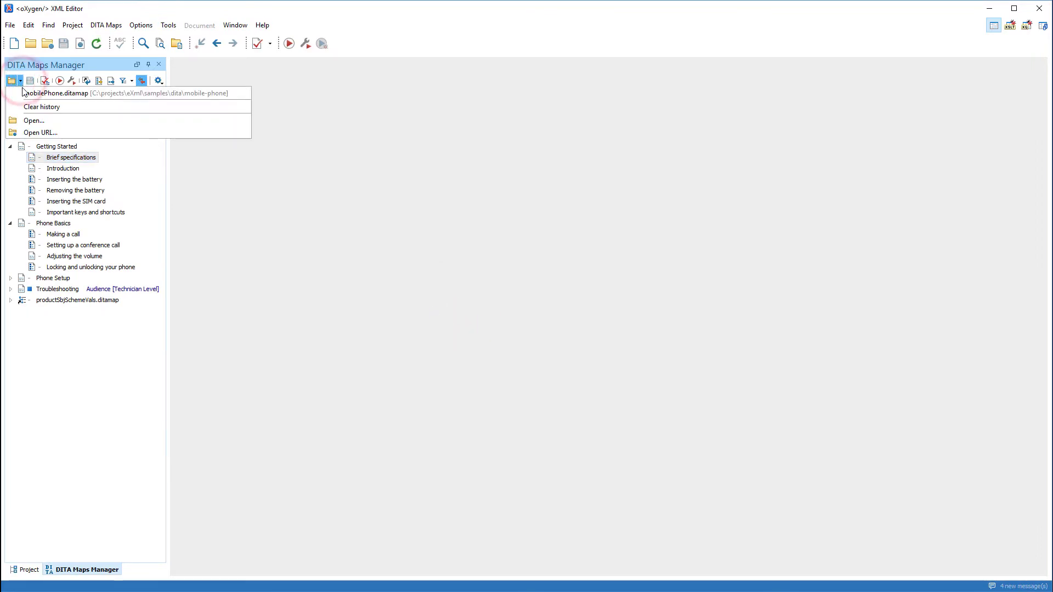
{"action": "left_click", "coordinate": [34, 122]}
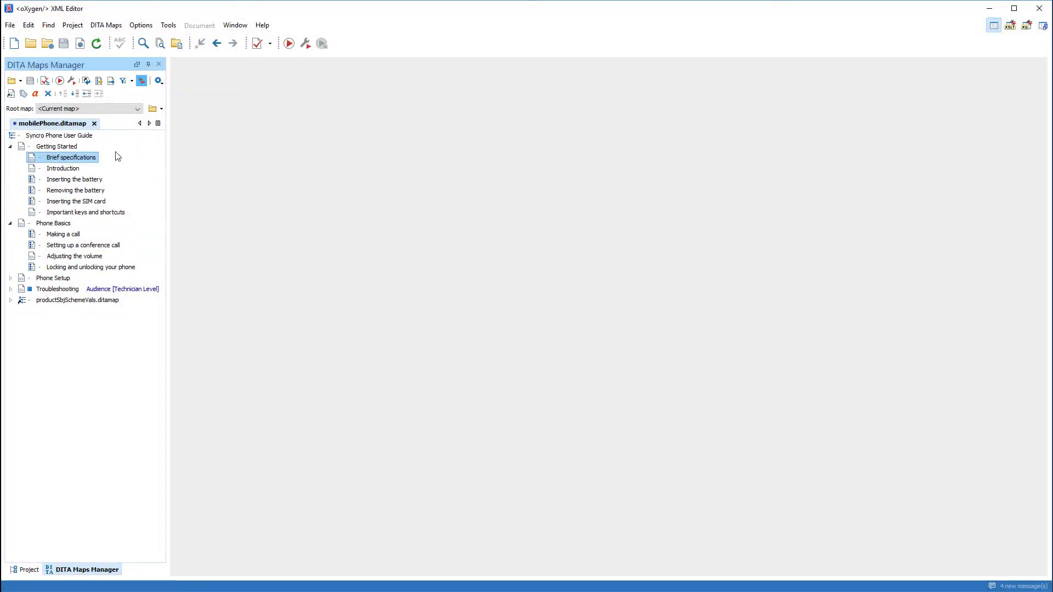
{"action": "right_click", "coordinate": [85, 156]}
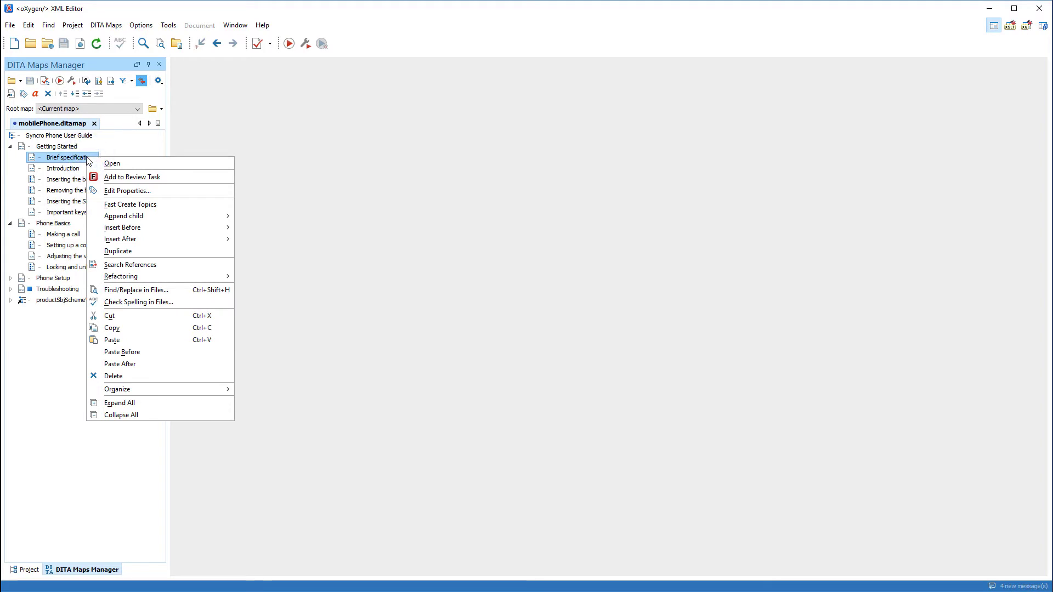
{"action": "key", "text": "Escape"}
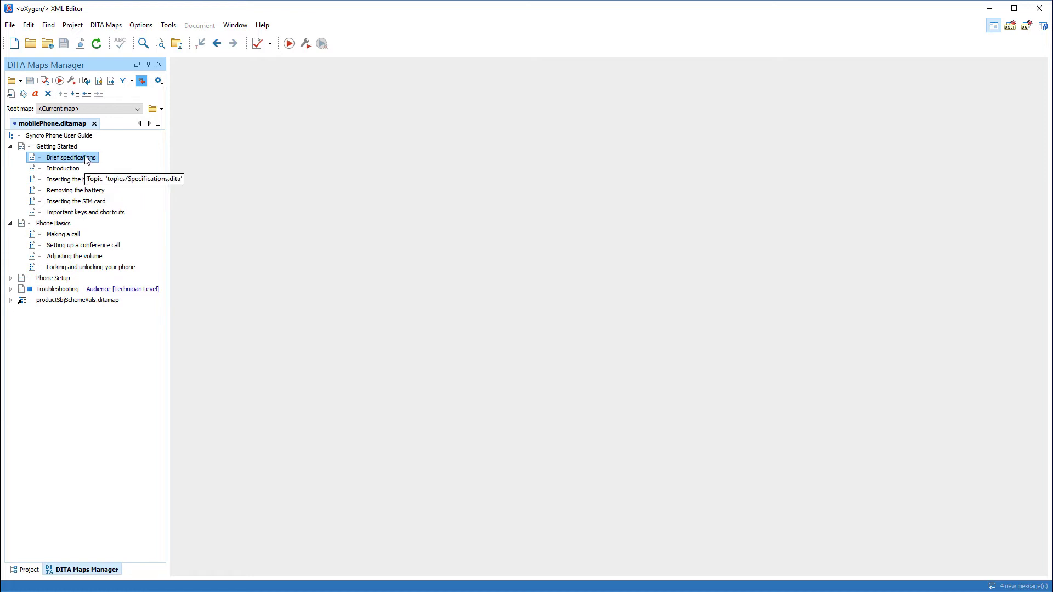
- Open the Brief specifications topic and cut Inserting the battery from the map
{"action": "double_click", "coordinate": [85, 159]}
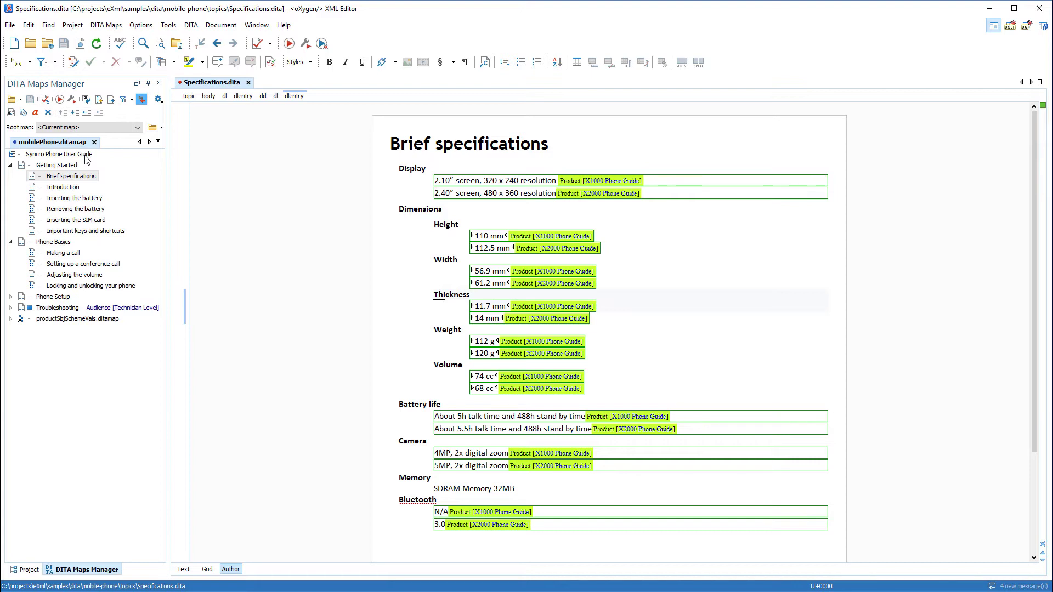
{"action": "left_click", "coordinate": [81, 198]}
{"action": "right_click", "coordinate": [81, 199]}
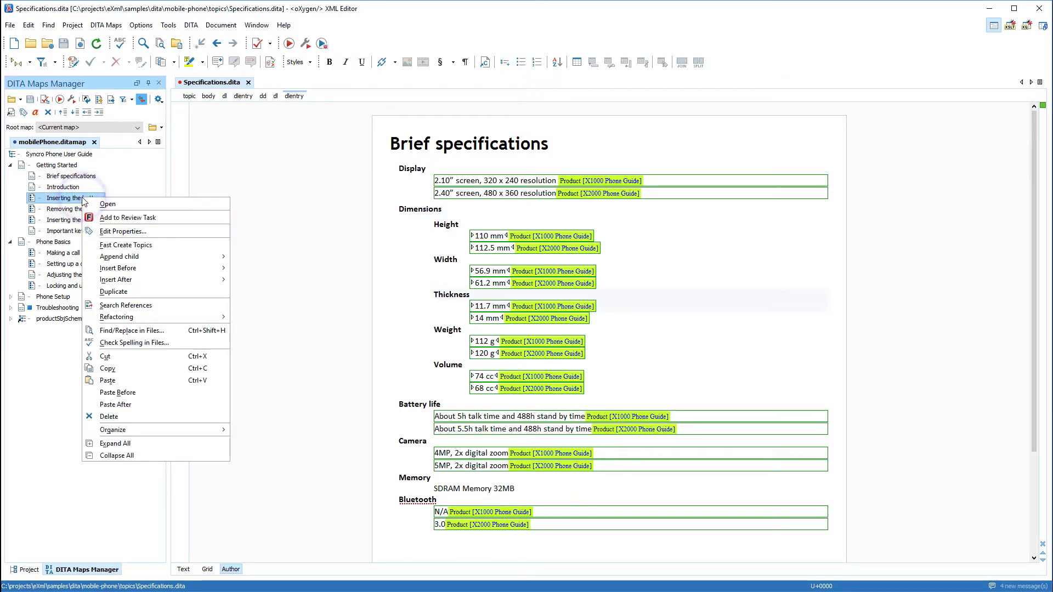
{"action": "left_click", "coordinate": [106, 356]}
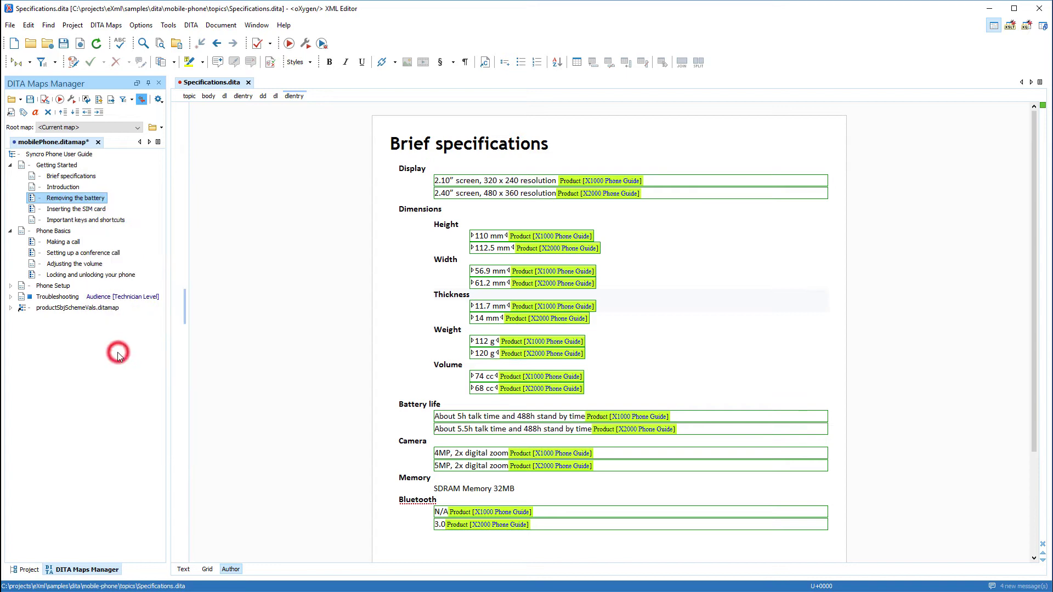
- Paste Inserting the battery under Removing the battery, then drag it back above Removing the battery
{"action": "right_click", "coordinate": [89, 200]}
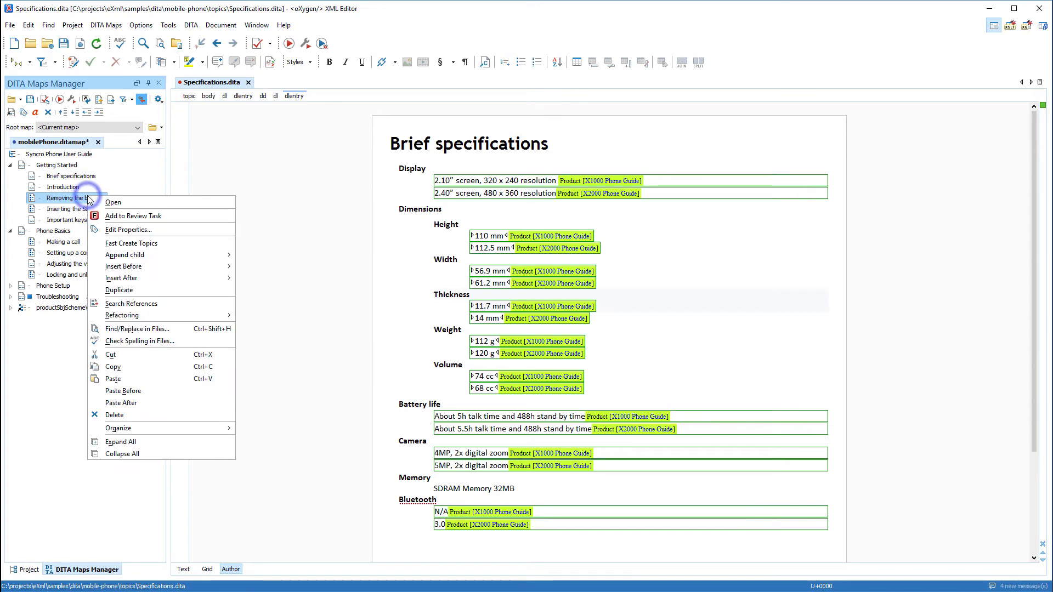
{"action": "left_click", "coordinate": [113, 379]}
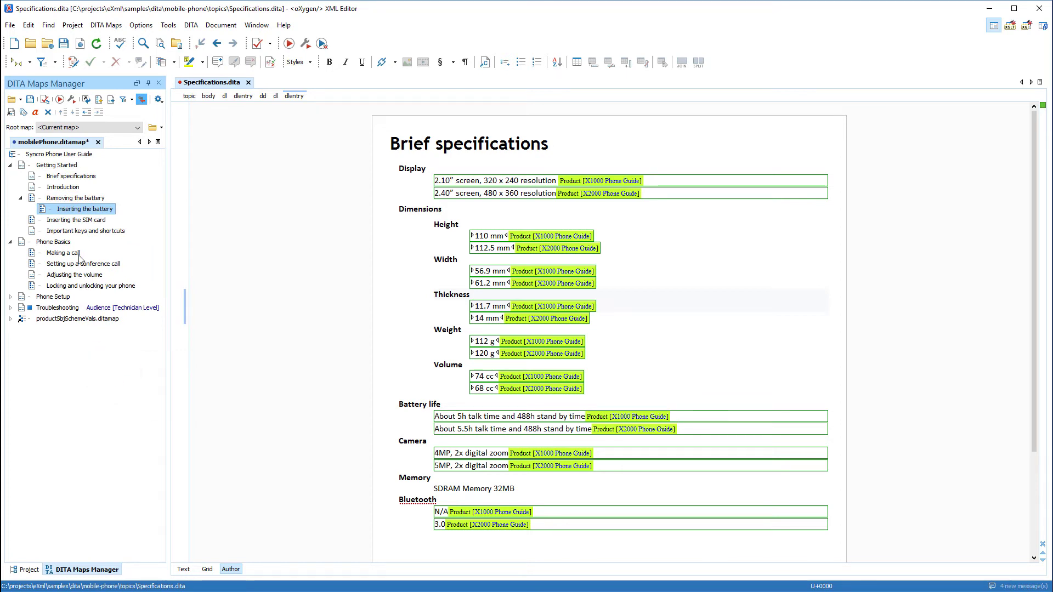
{"action": "left_click", "coordinate": [75, 210]}
{"action": "mouse_move", "coordinate": [76, 209]}
{"action": "left_mouse_down"}
{"action": "mouse_move", "coordinate": [75, 194]}
{"action": "mouse_move", "coordinate": [72, 254]}
{"action": "left_mouse_up"}
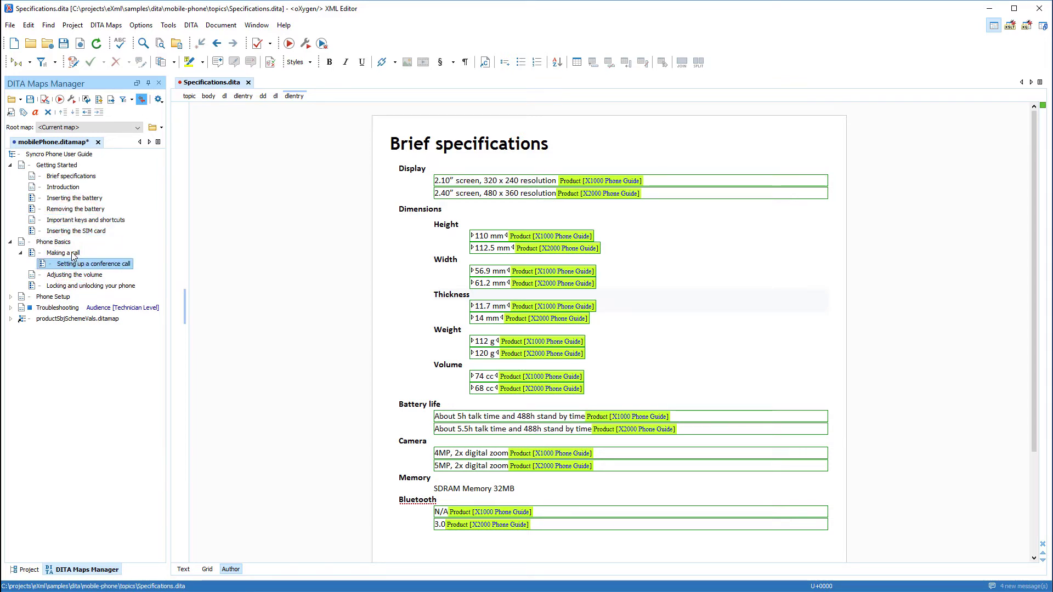
{"action": "left_click", "coordinate": [71, 176]}
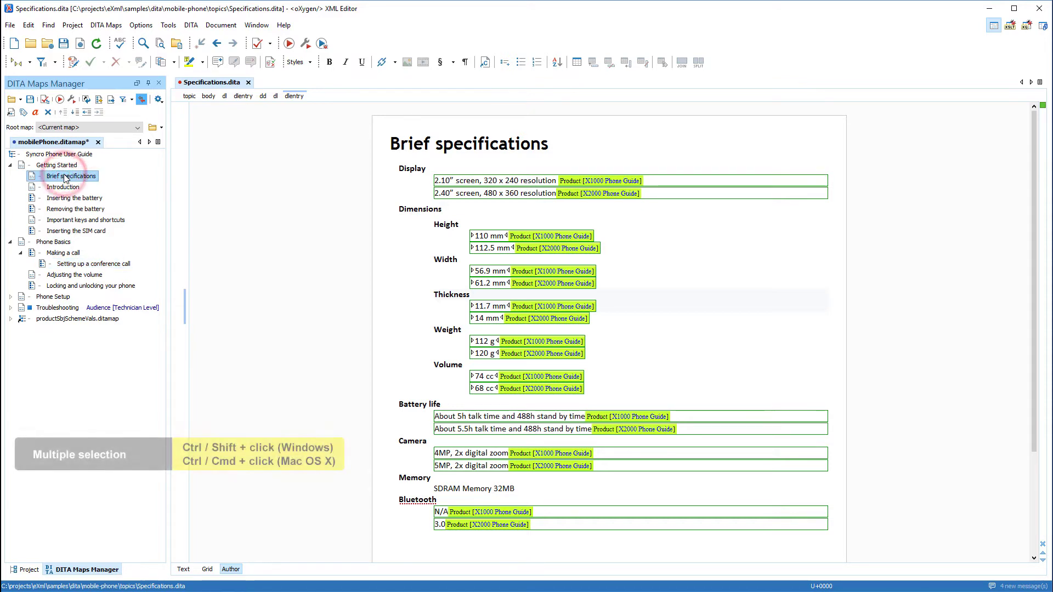
{"action": "left_click", "coordinate": [63, 187], "text": "ctrl"}
{"action": "left_click_drag", "start_coordinate": [63, 187], "coordinate": [72, 225]}
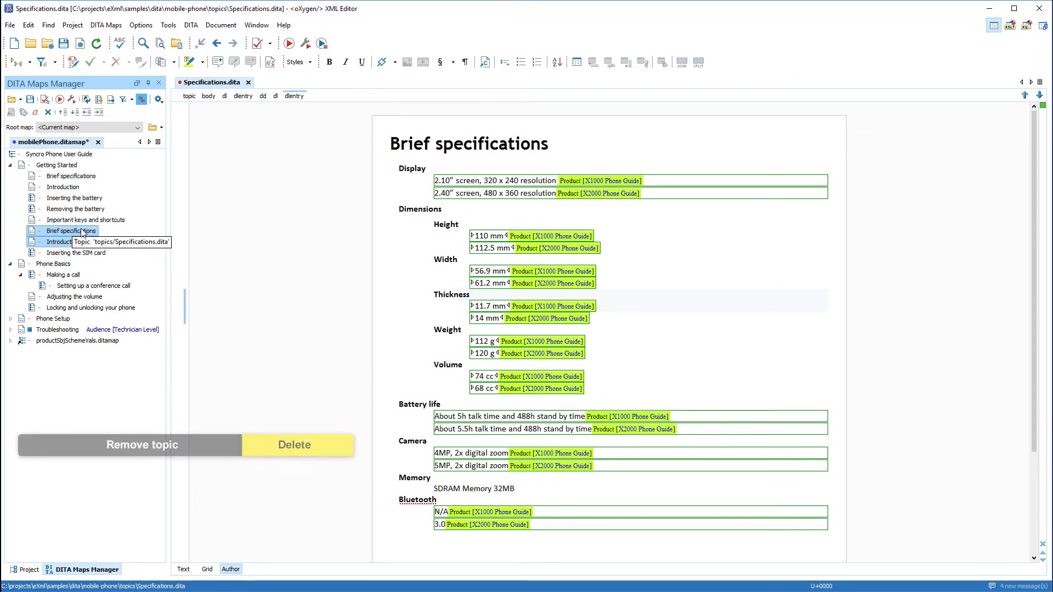
{"action": "key", "text": "Delete"}
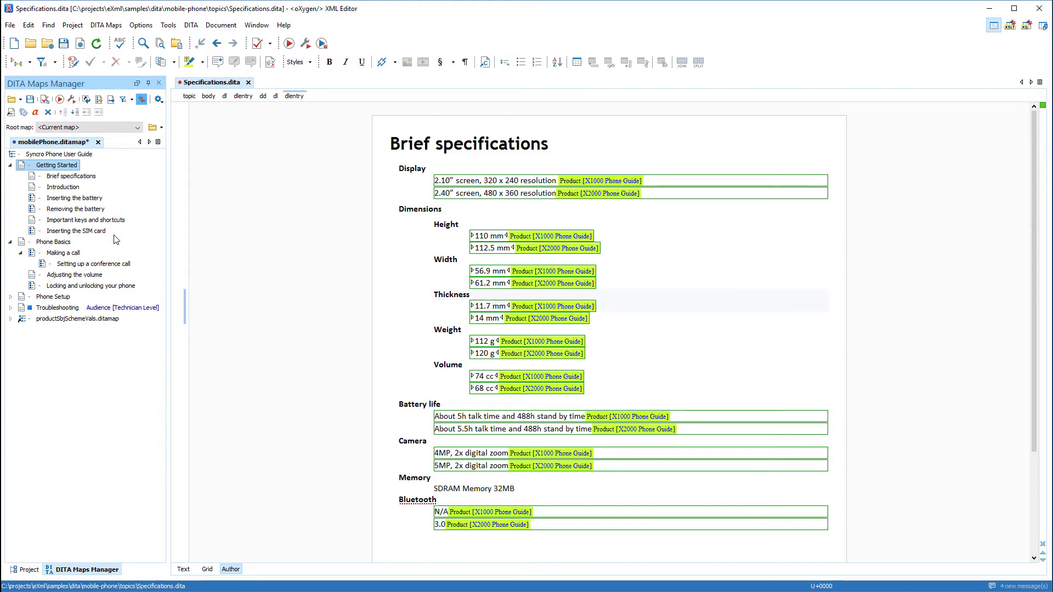
{"action": "key", "text": "ctrl+z"}
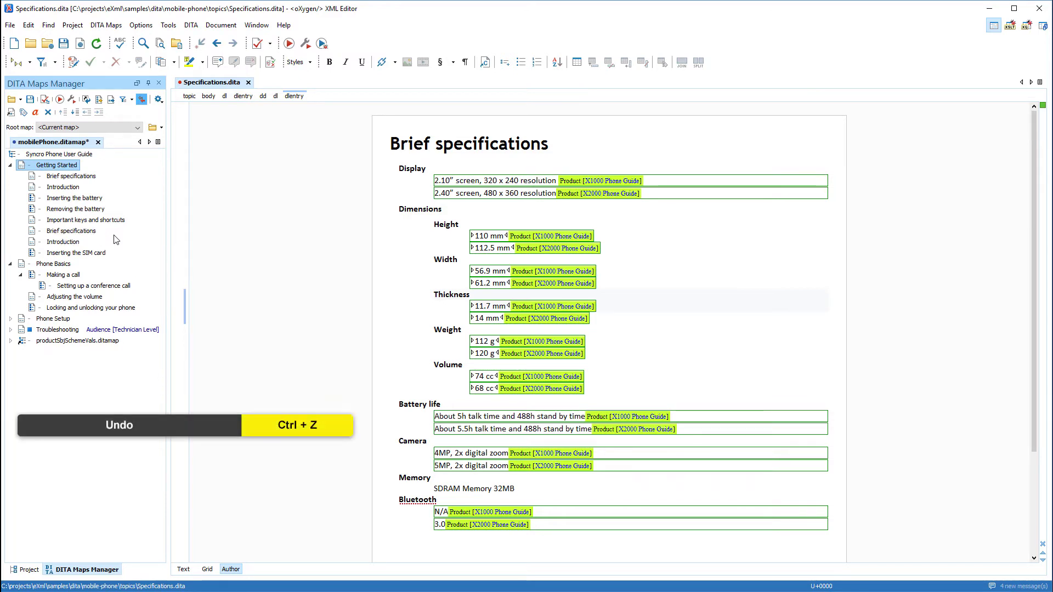
{"action": "key", "text": "ctrl+y"}
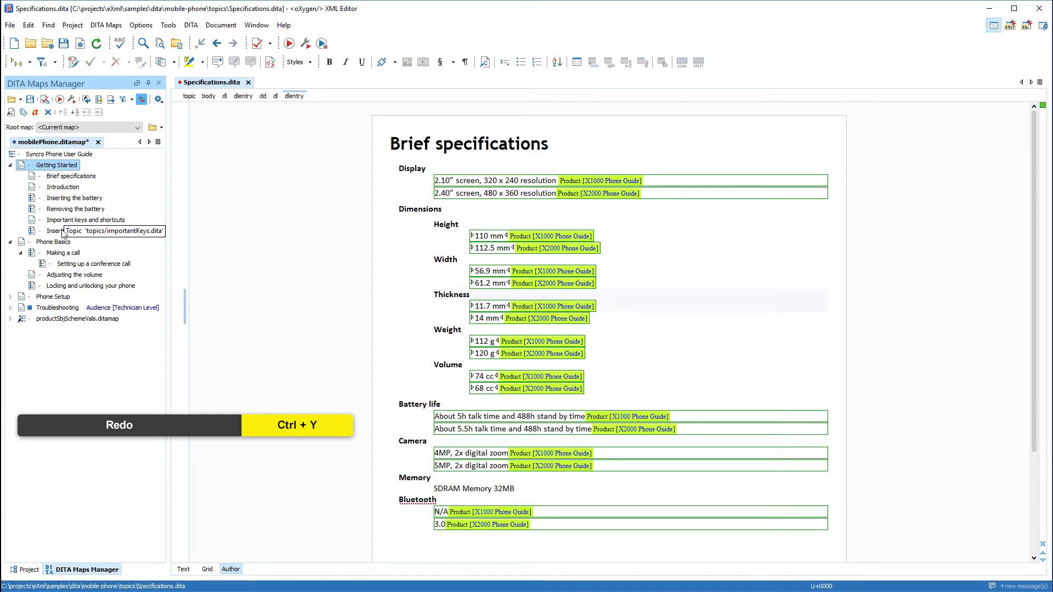
{"action": "left_click", "coordinate": [62, 254]}
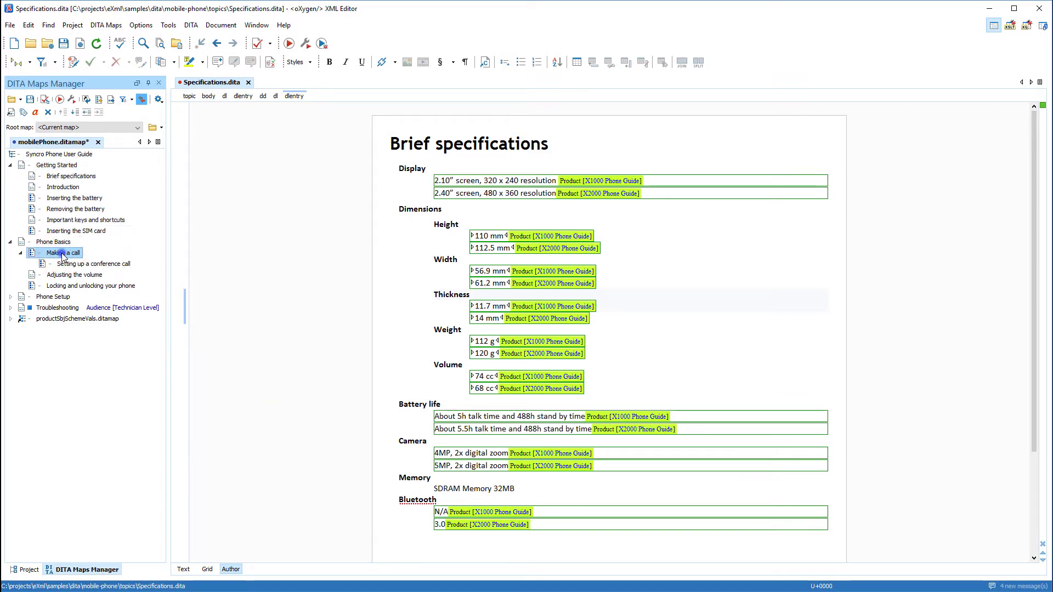
- Promote Making a call, with its conference call child, to the map's top level
{"action": "right_click", "coordinate": [62, 254]}
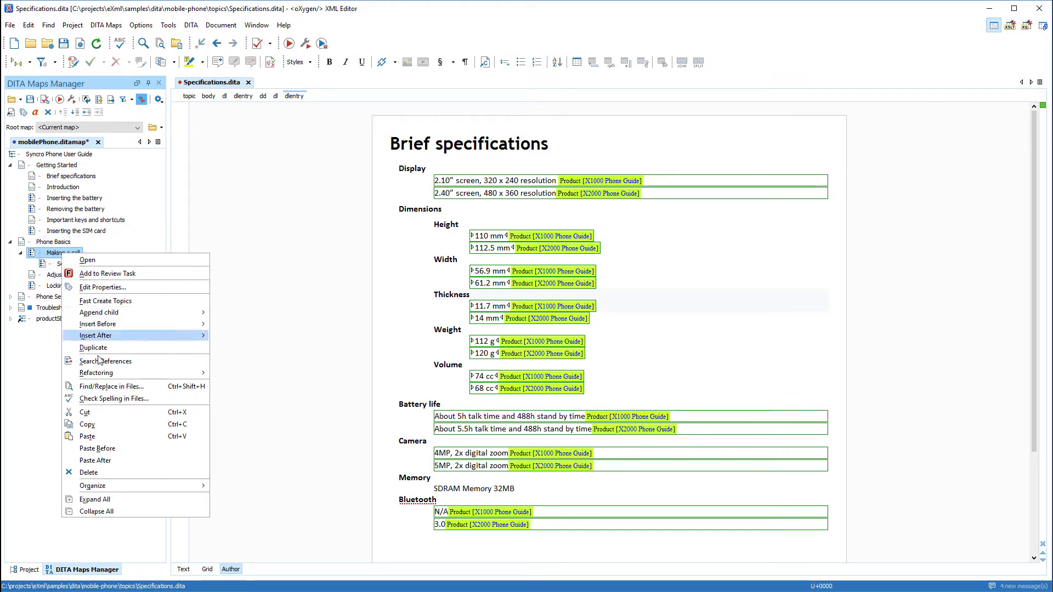
{"action": "mouse_move", "coordinate": [92, 487]}
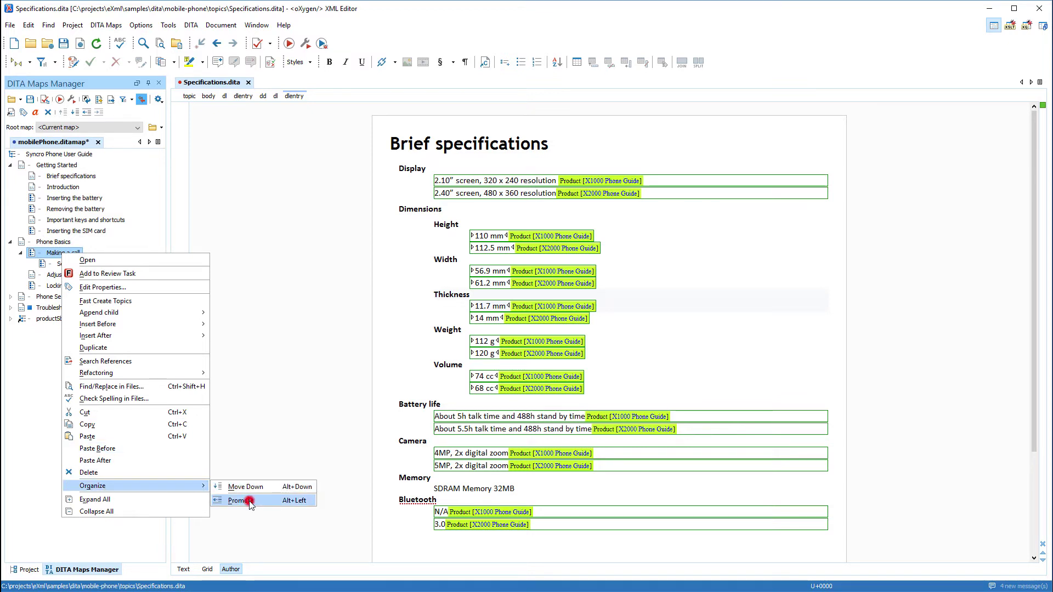
{"action": "left_click", "coordinate": [251, 506]}
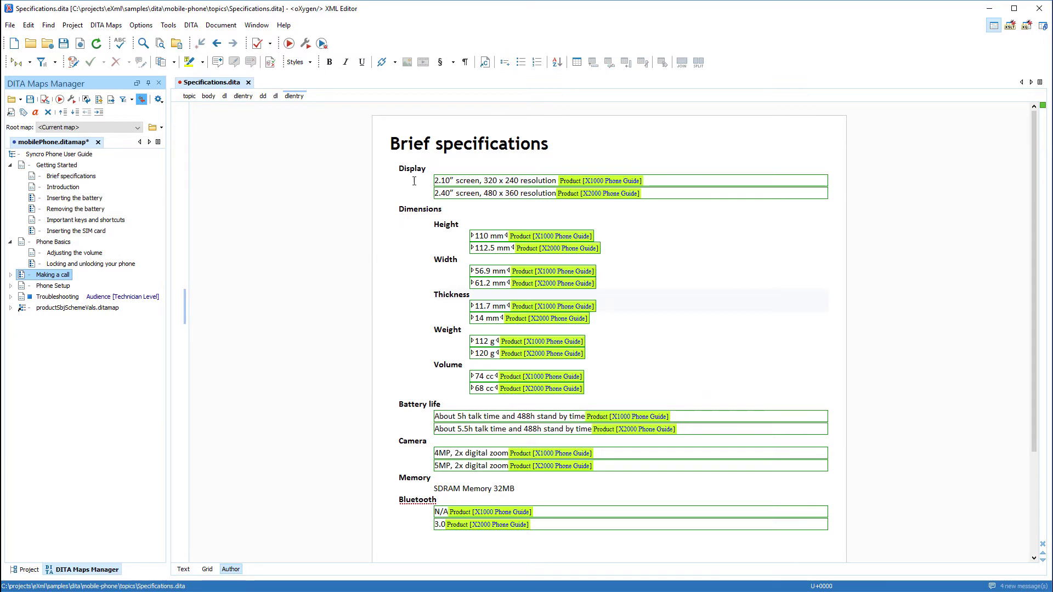
- Change the topic title from 'Brief specifications' to 'Specifications' and save the topic
{"action": "left_click", "coordinate": [435, 145]}
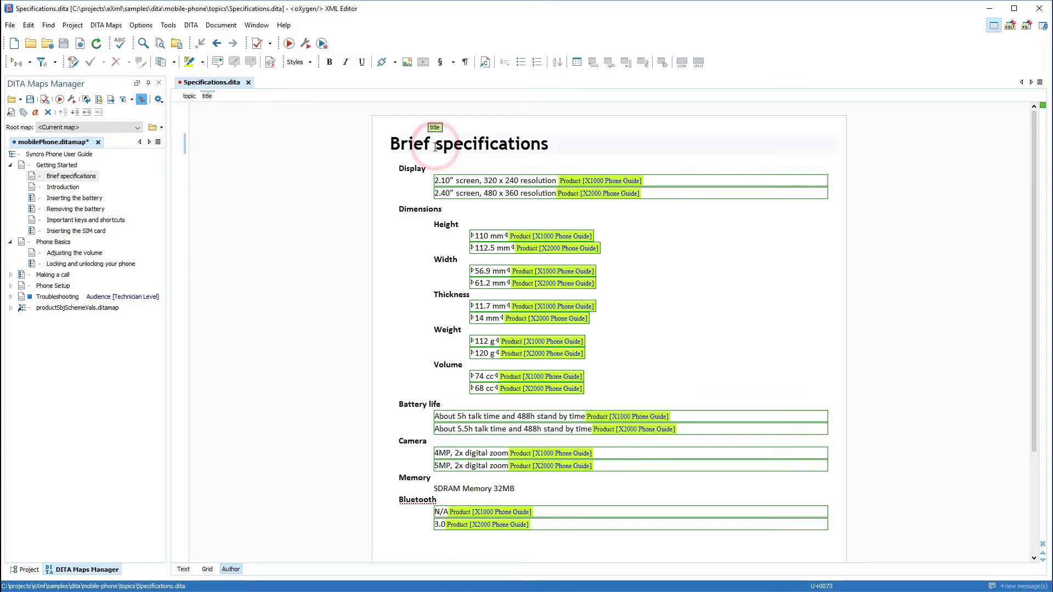
{"action": "key", "text": "shift+Right"}
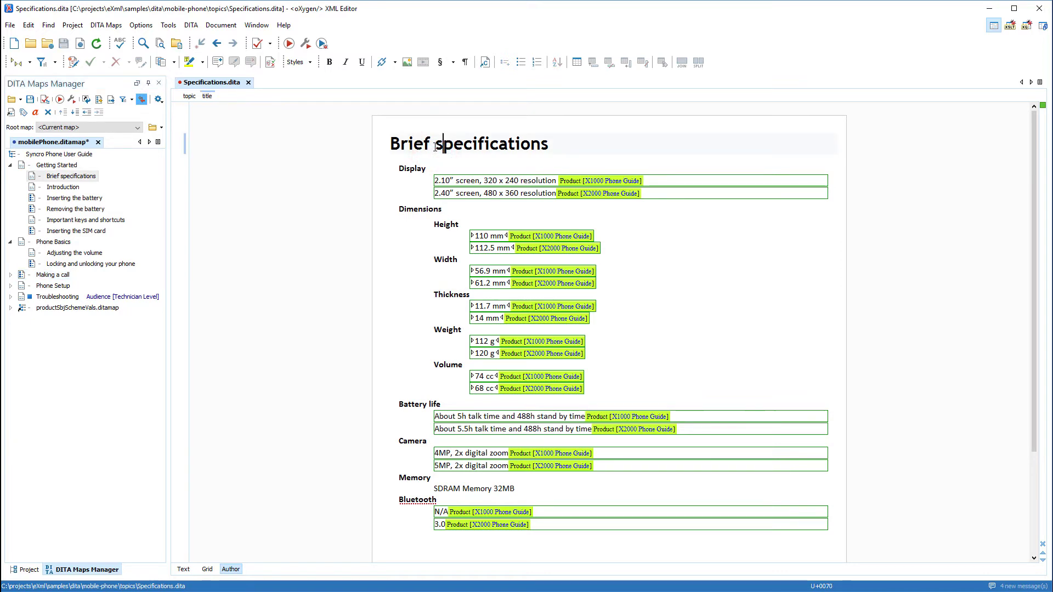
{"action": "key", "text": "Delete"}
{"action": "key", "text": "ctrl+BackSpace"}
{"action": "type", "text": "S"}
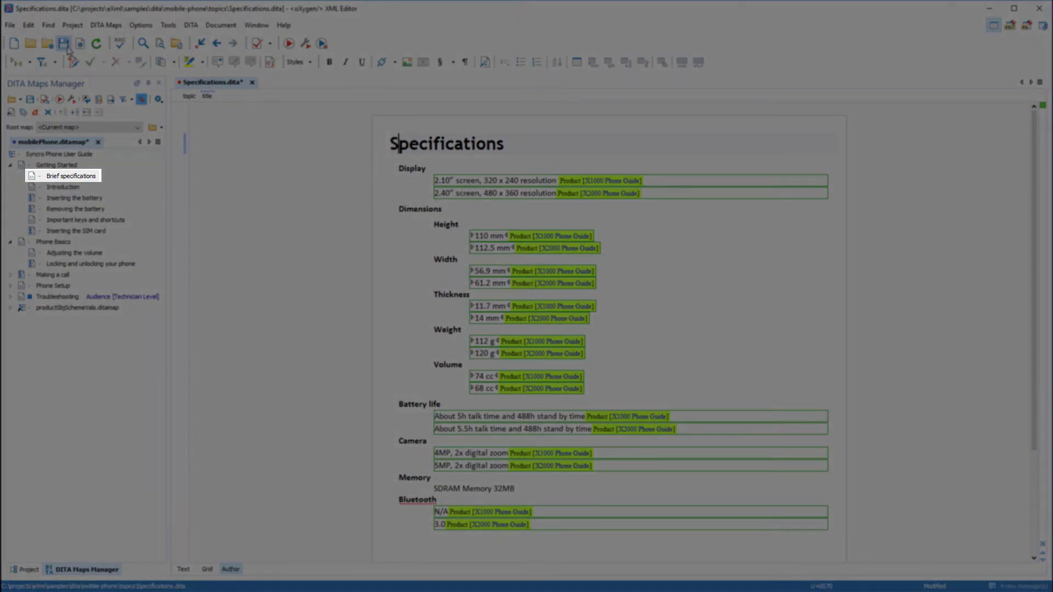
{"action": "left_click", "coordinate": [64, 43]}
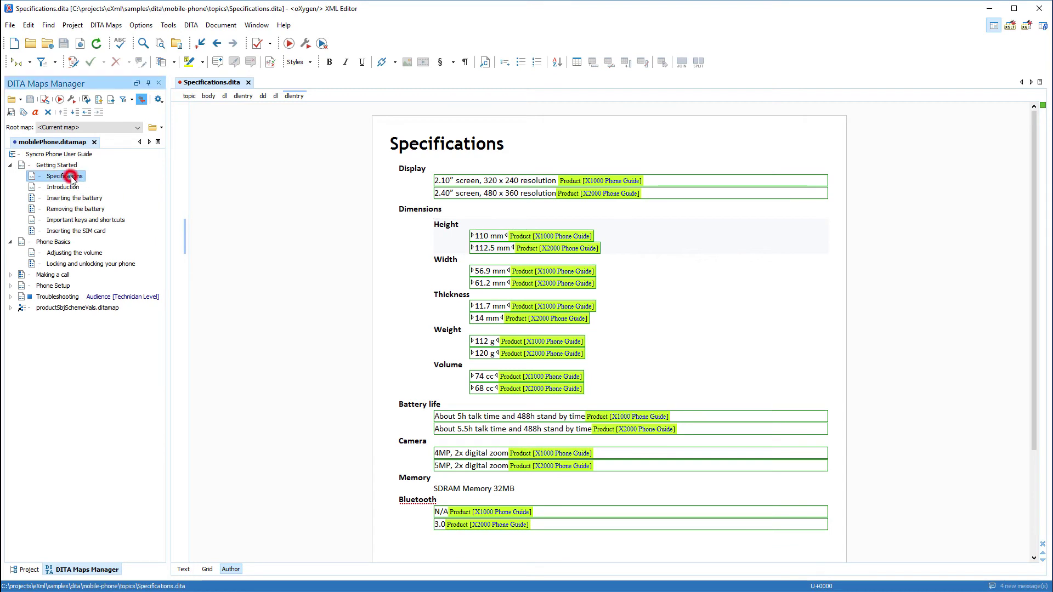
- Edit the Specifications topicref properties, targeting Specifications.dita, and cancel the key chooser without choosing a key
{"action": "right_click", "coordinate": [64, 176]}
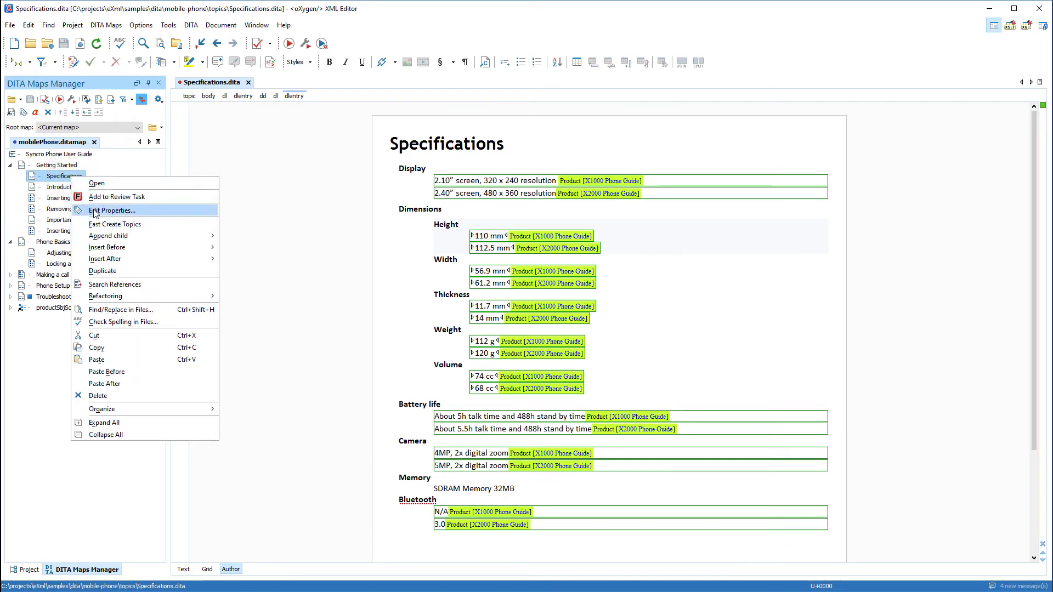
{"action": "left_click", "coordinate": [110, 211]}
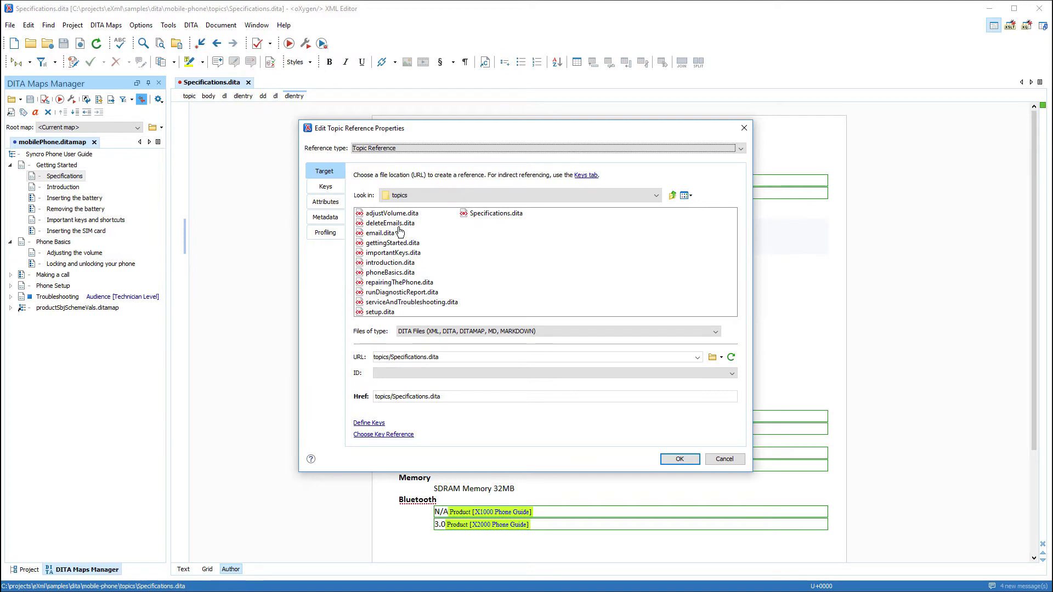
{"action": "left_click", "coordinate": [477, 215]}
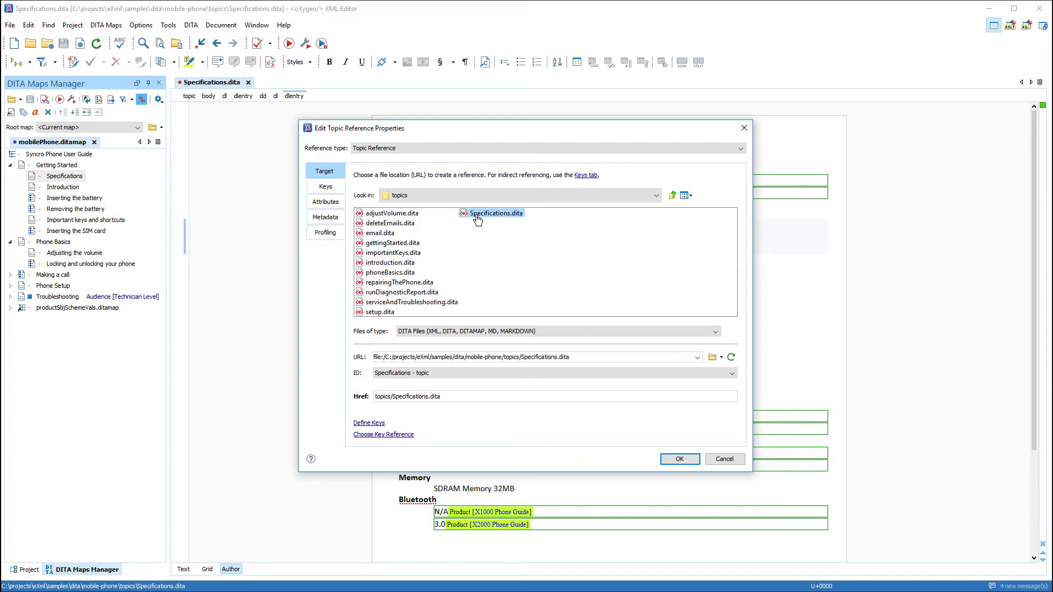
{"action": "left_click", "coordinate": [326, 186]}
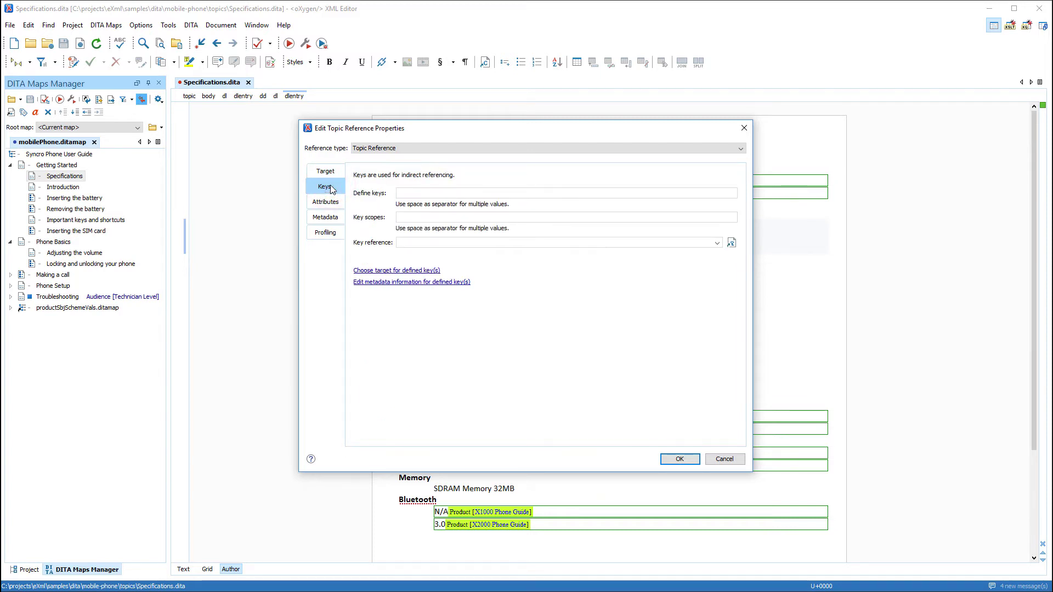
{"action": "left_click", "coordinate": [731, 243]}
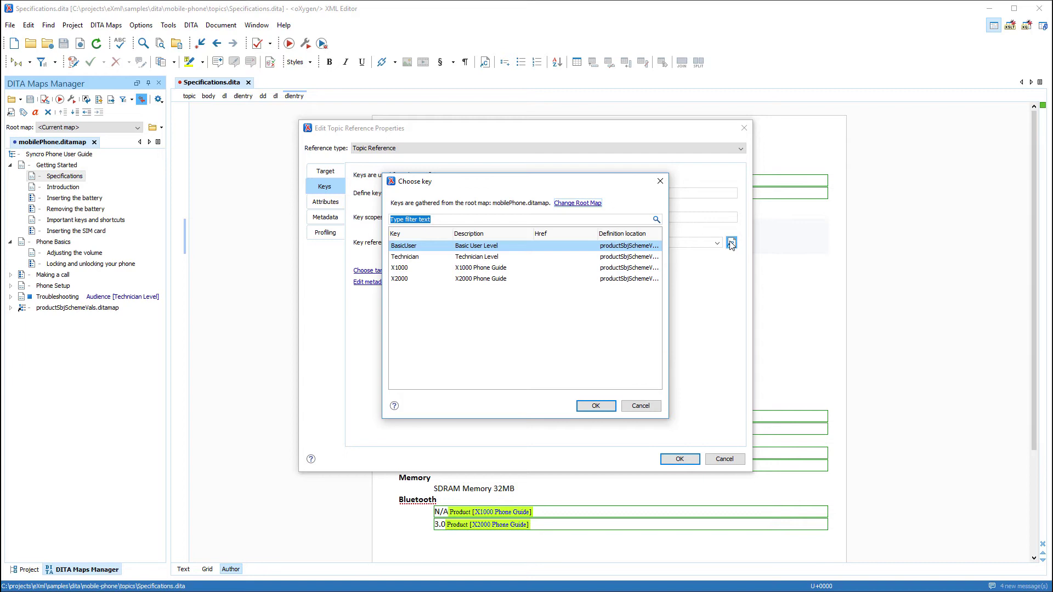
{"action": "left_click", "coordinate": [641, 406]}
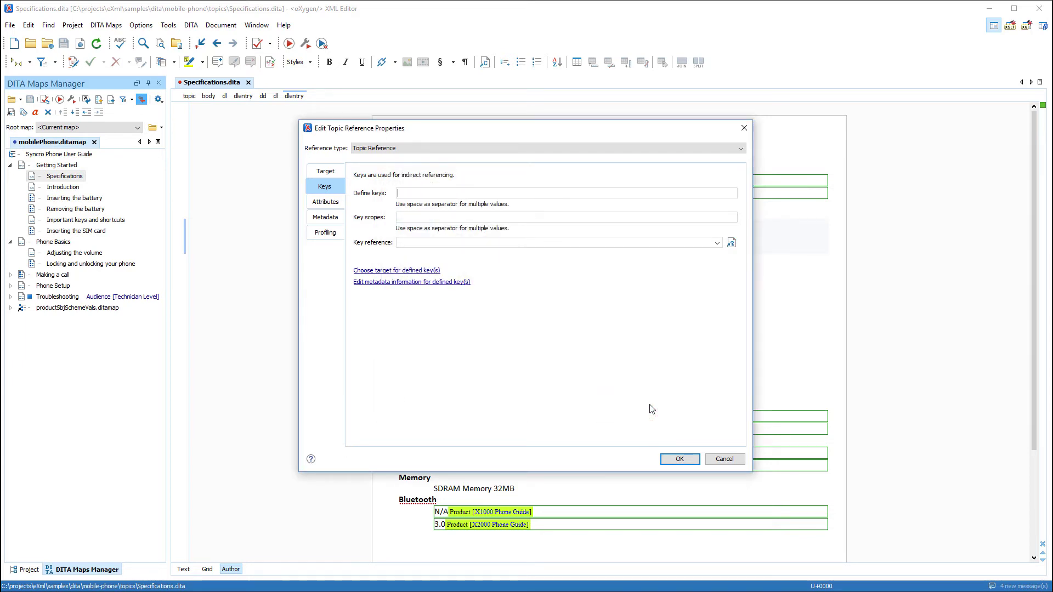
- Set locked navigation title 'Brief Specifications', collection type sequence, and id 'specs'
{"action": "left_click", "coordinate": [326, 203]}
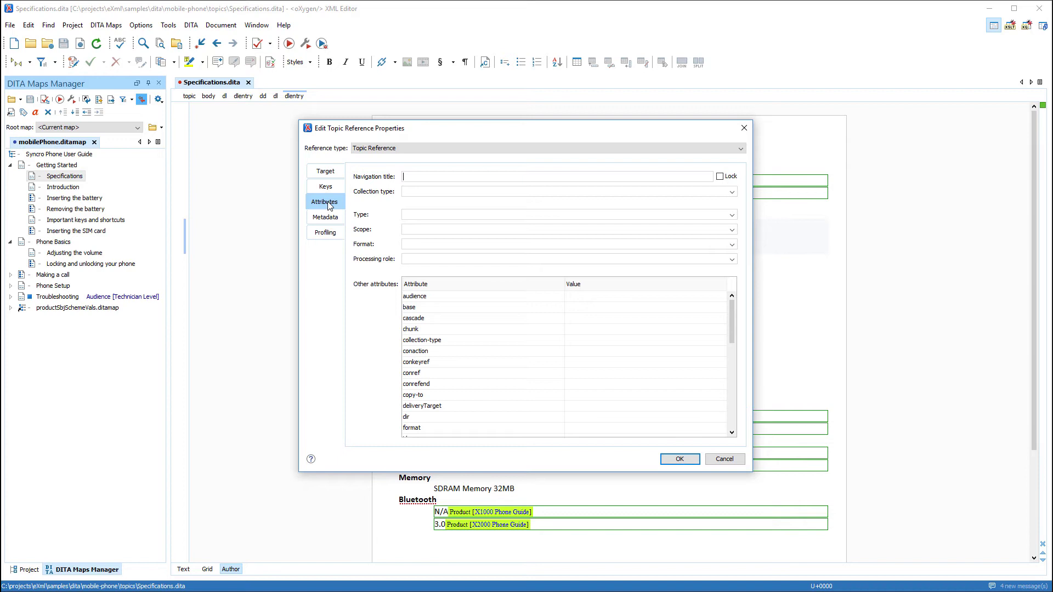
{"action": "left_click", "coordinate": [426, 178]}
{"action": "type", "text": "Brief Specifications"}
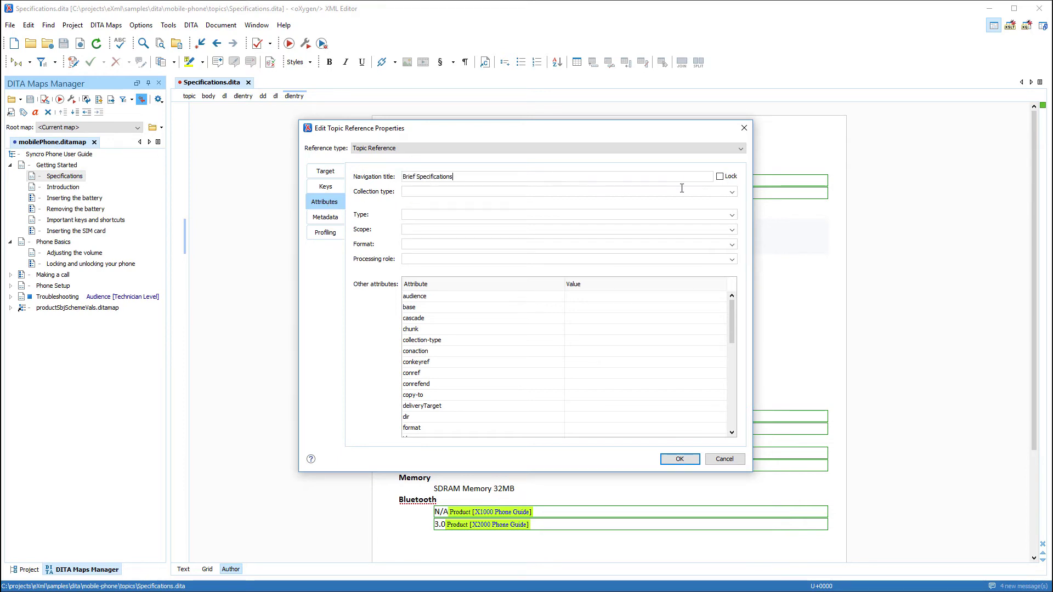
{"action": "left_click", "coordinate": [720, 177]}
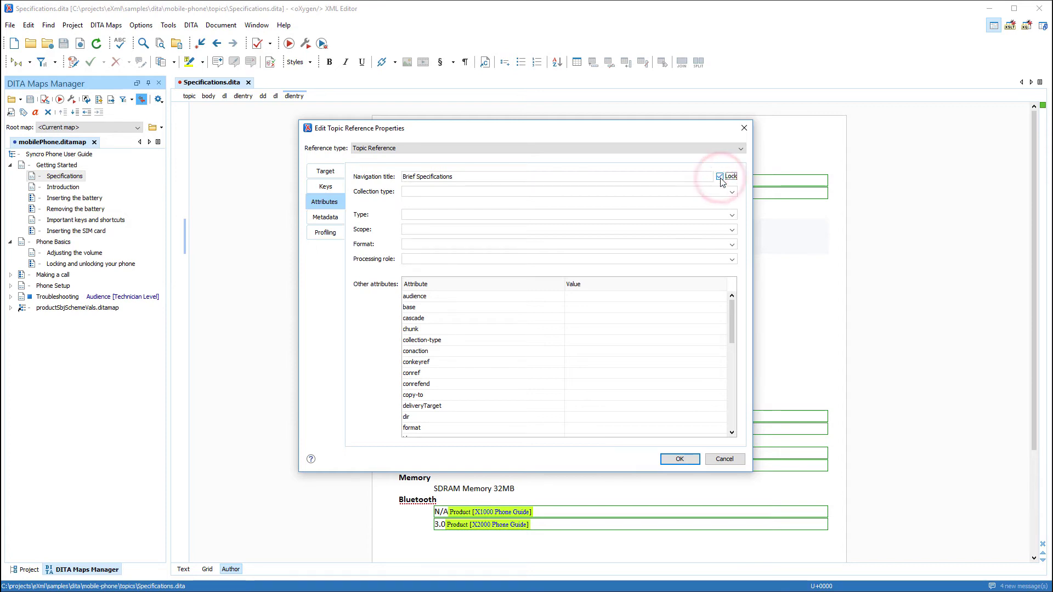
{"action": "left_click", "coordinate": [732, 192]}
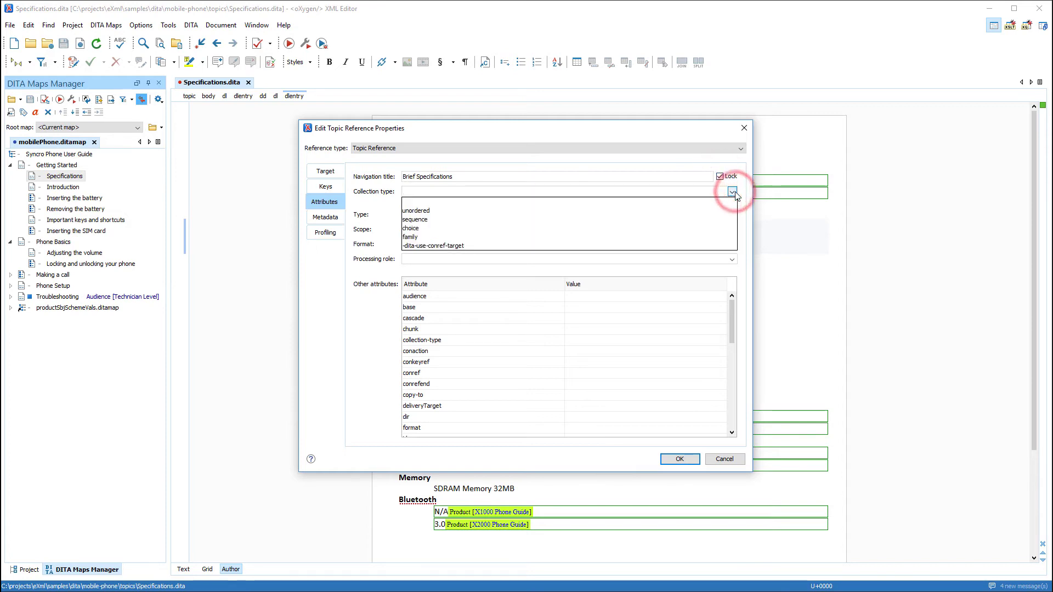
{"action": "left_click", "coordinate": [694, 221]}
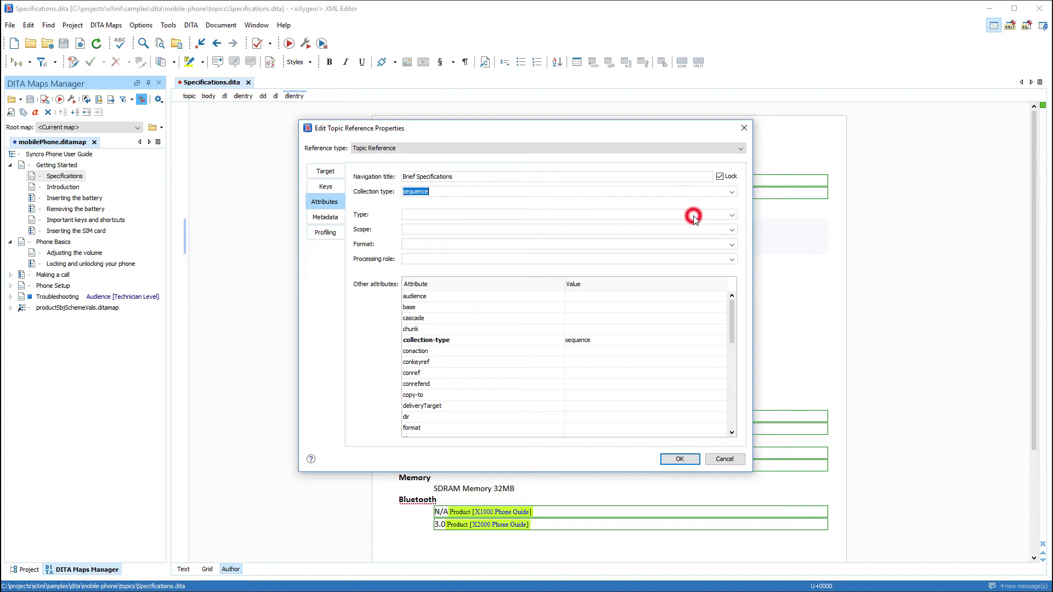
{"action": "left_click", "coordinate": [472, 294]}
{"action": "key", "text": "Page_Down"}
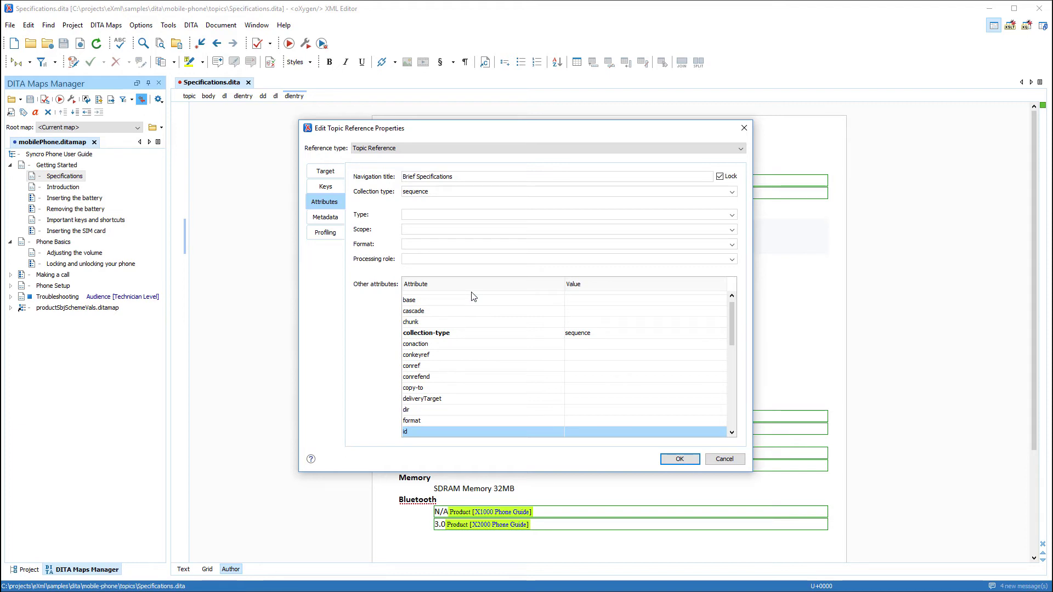
{"action": "left_click", "coordinate": [608, 433]}
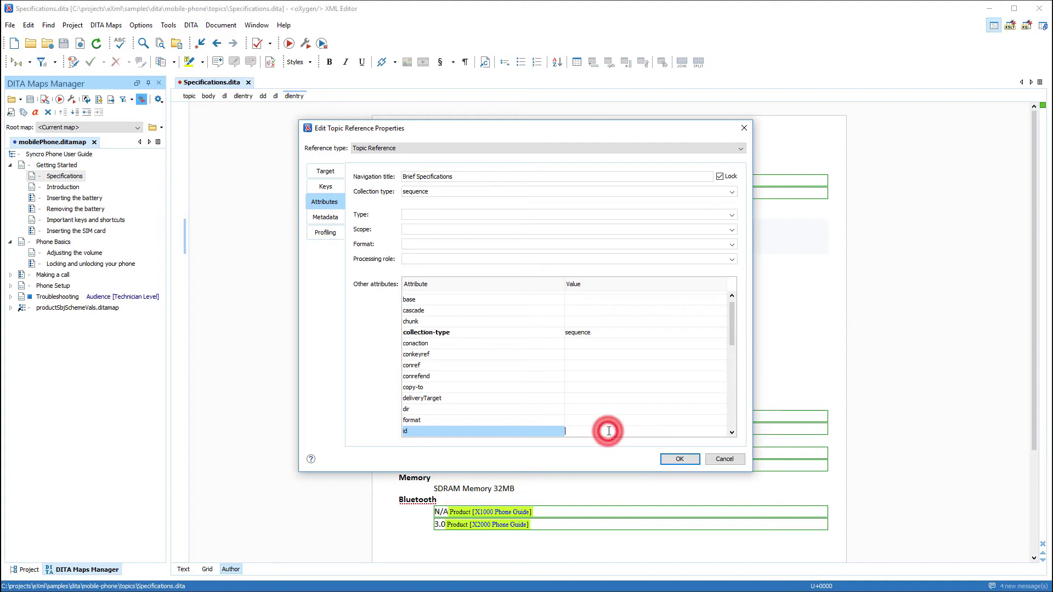
{"action": "type", "text": "specs"}
{"action": "key", "text": "Return"}
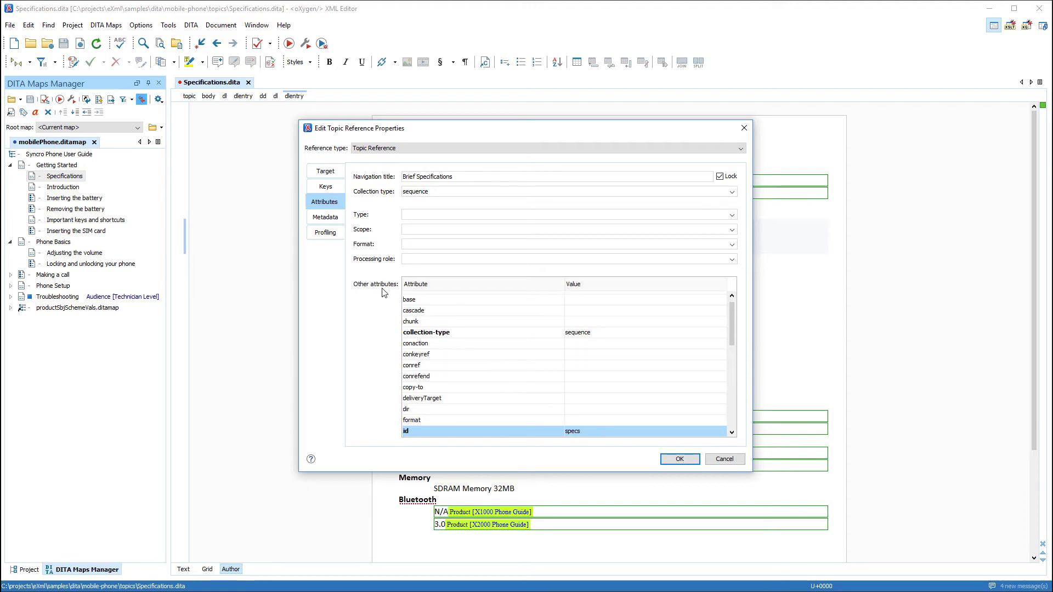
- Add shortdesc 'Basic phone specifications', profile for X2000 and X1000 Phone Guides, and apply
{"action": "left_click", "coordinate": [329, 217]}
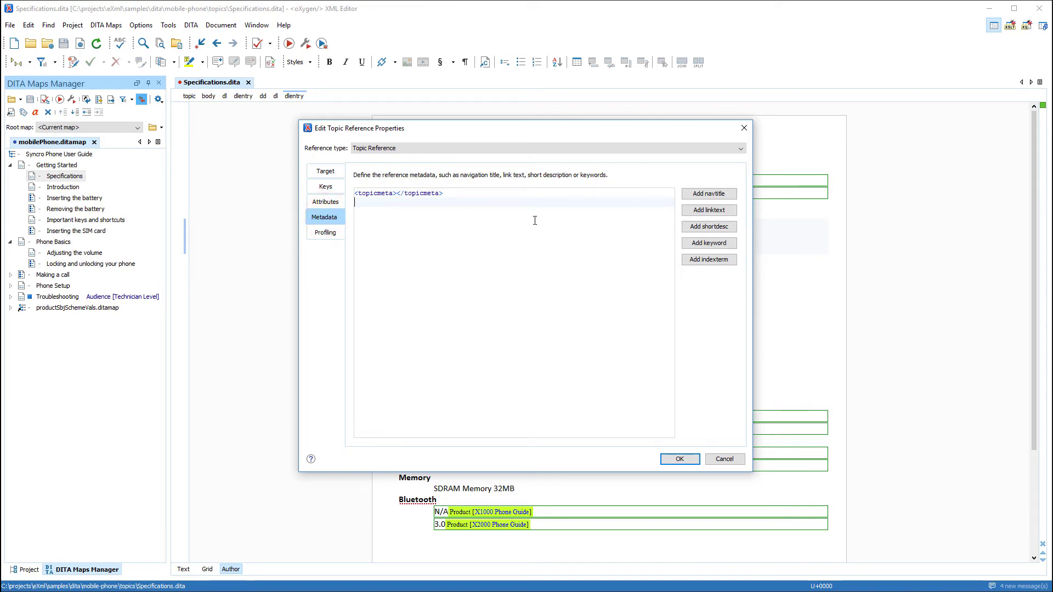
{"action": "left_click", "coordinate": [709, 226]}
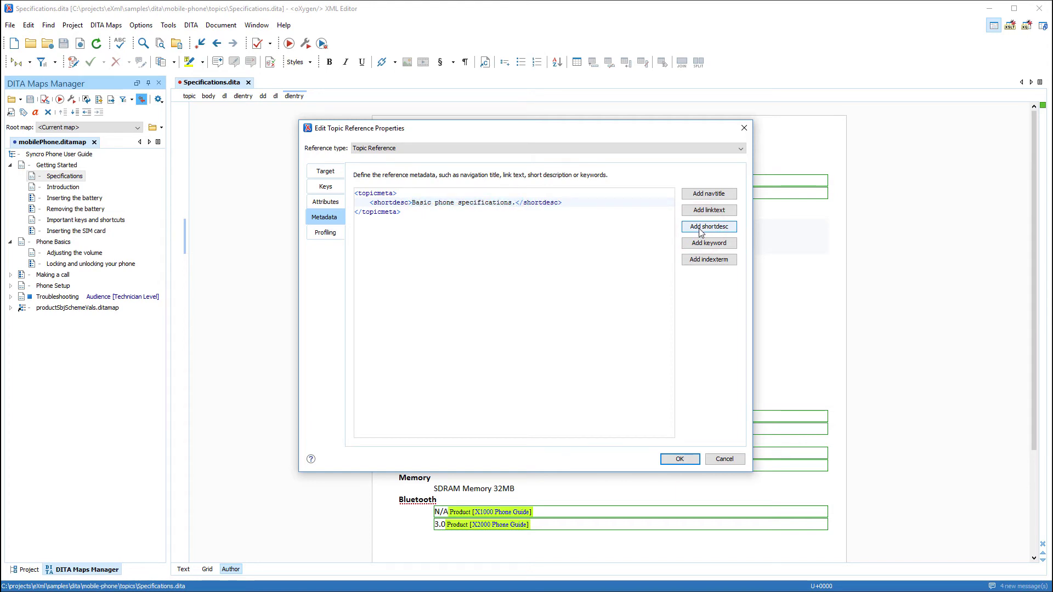
{"action": "left_click", "coordinate": [325, 233]}
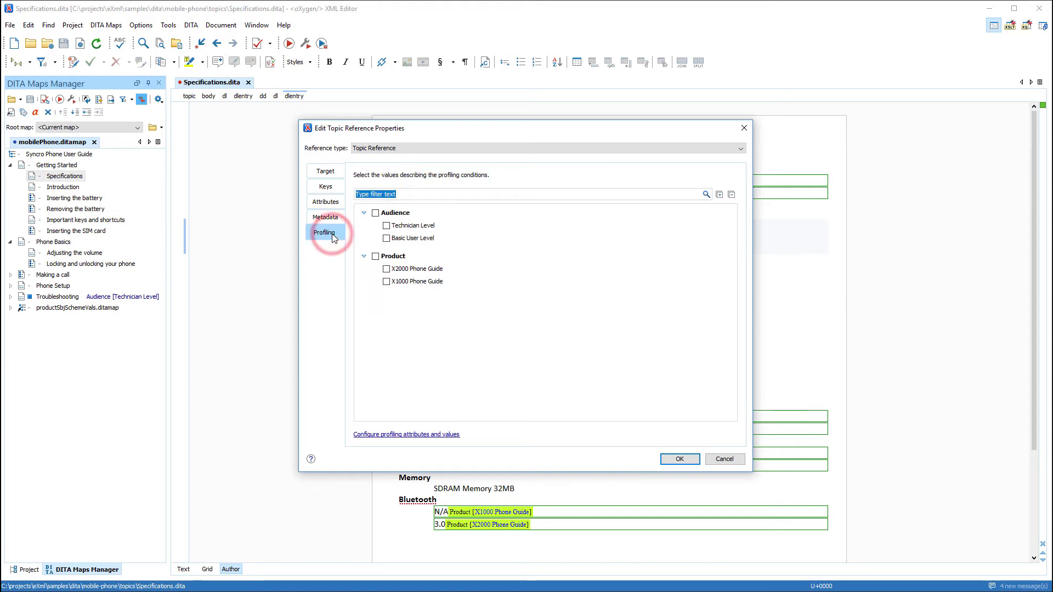
{"action": "left_click", "coordinate": [385, 269]}
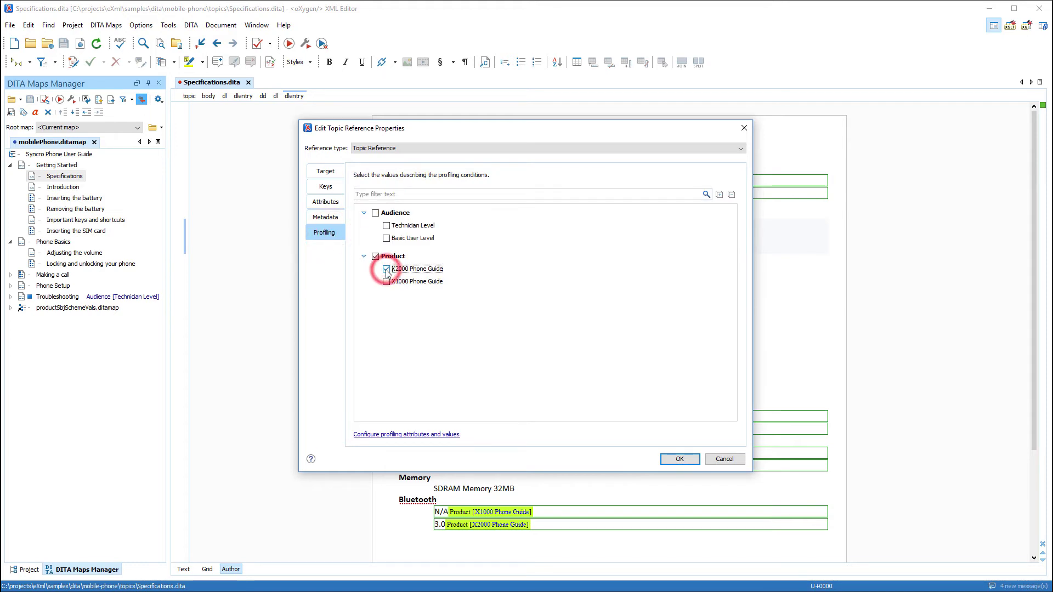
{"action": "left_click", "coordinate": [386, 282]}
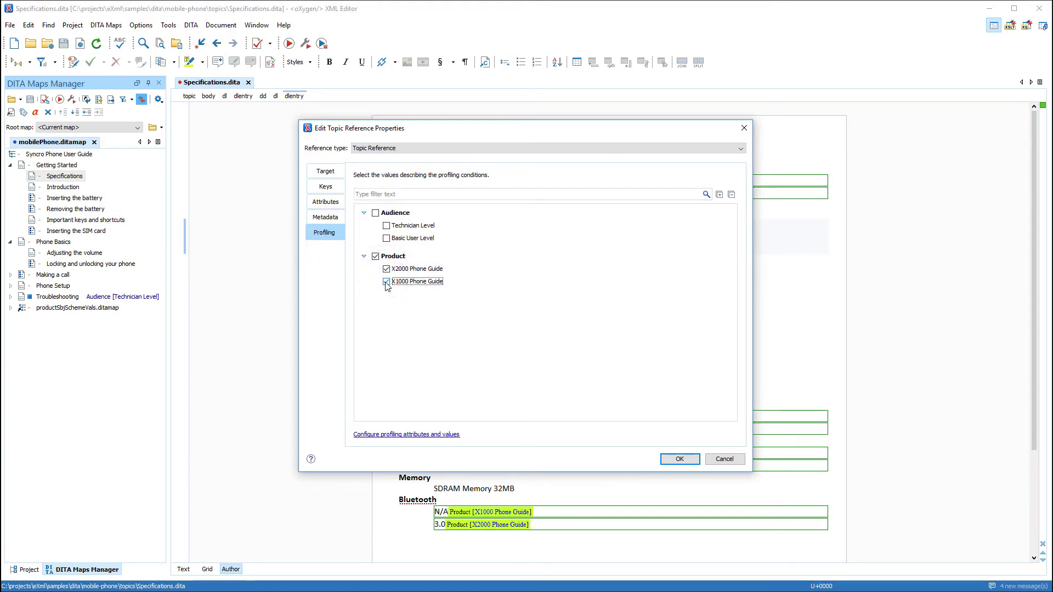
{"action": "left_click", "coordinate": [680, 458]}
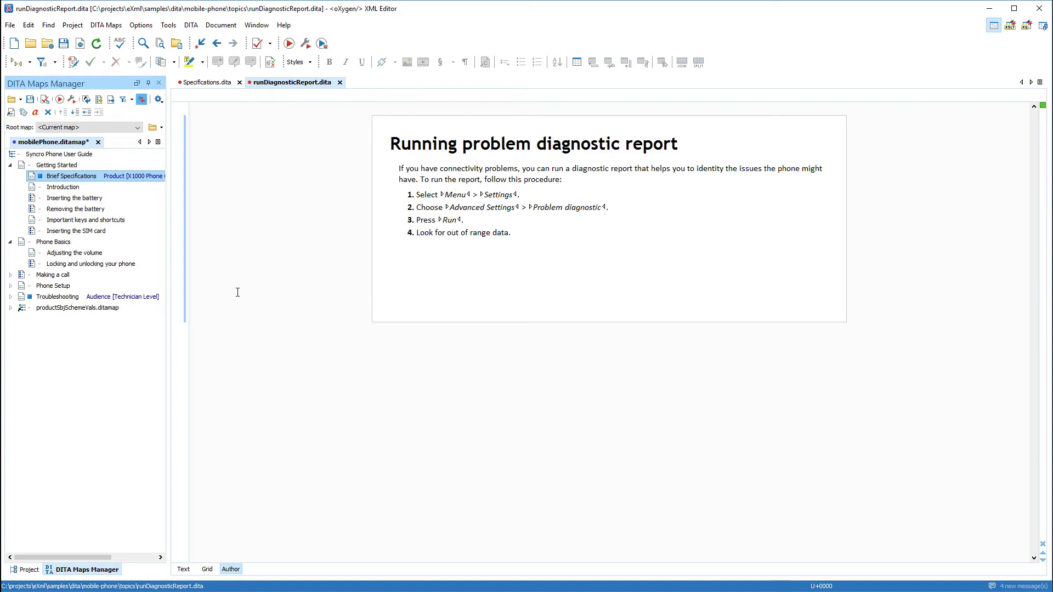
- Expand Troubleshooting in the map and select its Repairing the phone topic
{"action": "left_click", "coordinate": [12, 296]}
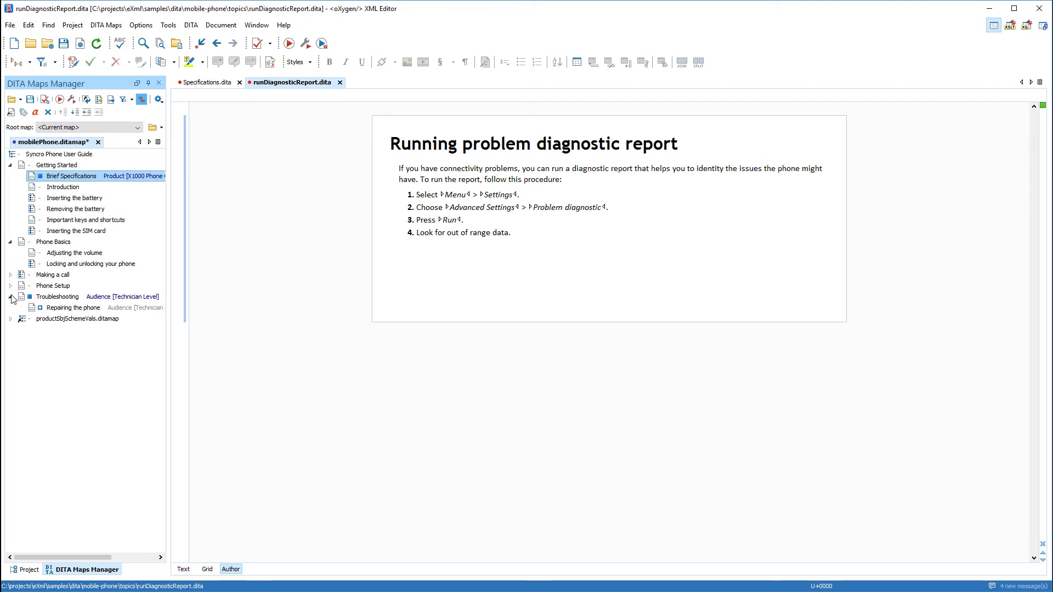
{"action": "left_click", "coordinate": [61, 308]}
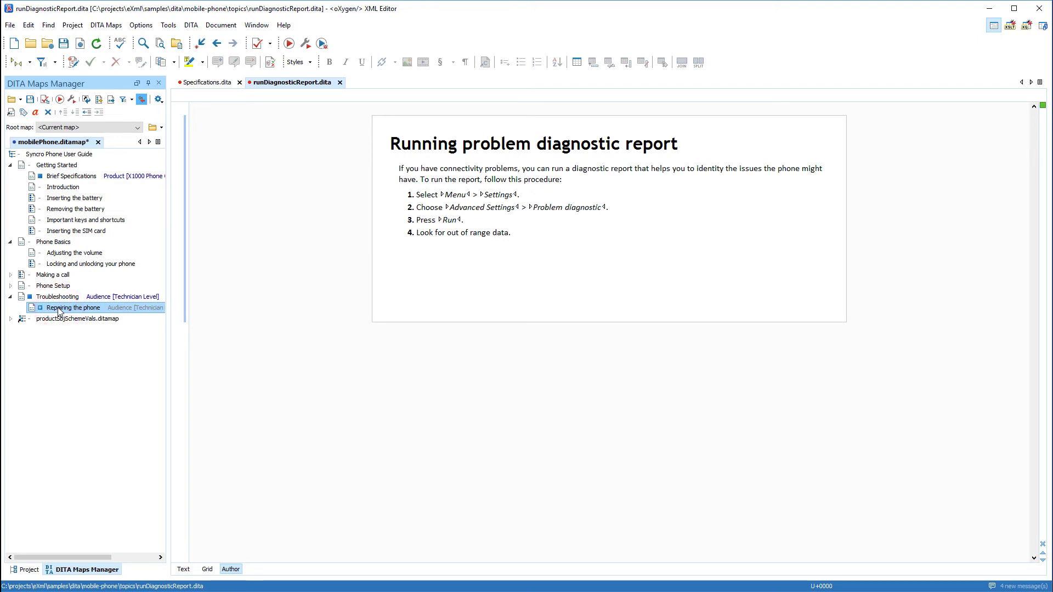
- Insert a reference to the open runDiagnosticReport.dita topic before Repairing the phone
{"action": "right_click", "coordinate": [60, 310]}
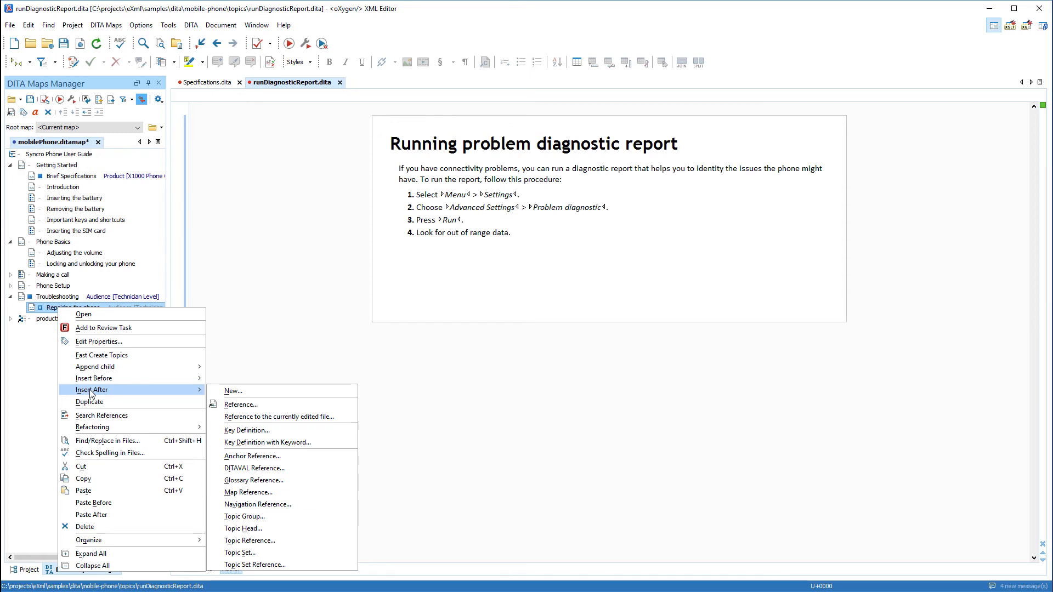
{"action": "mouse_move", "coordinate": [94, 379]}
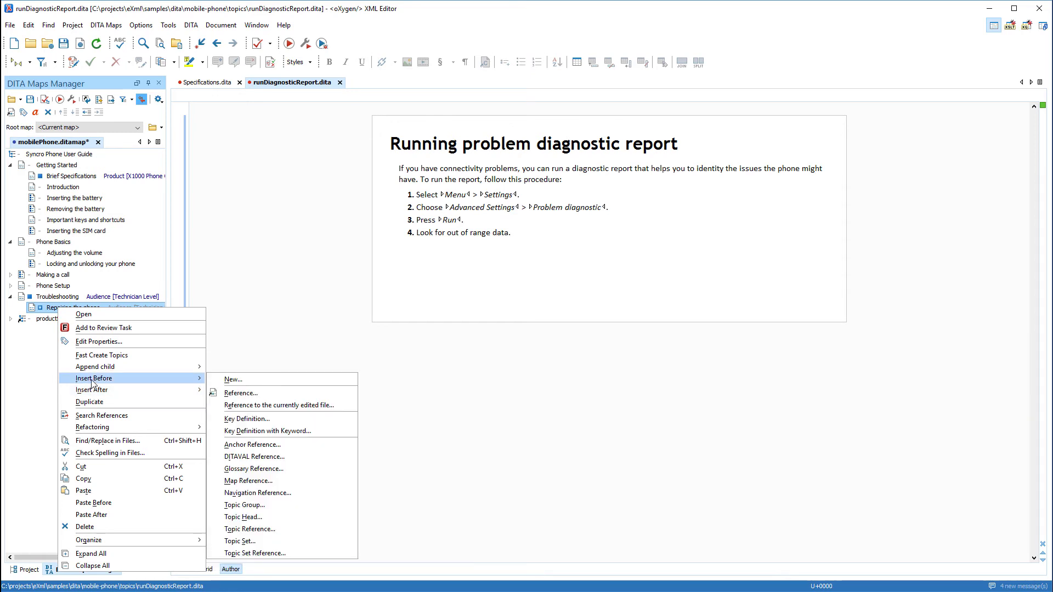
{"action": "left_click", "coordinate": [243, 405]}
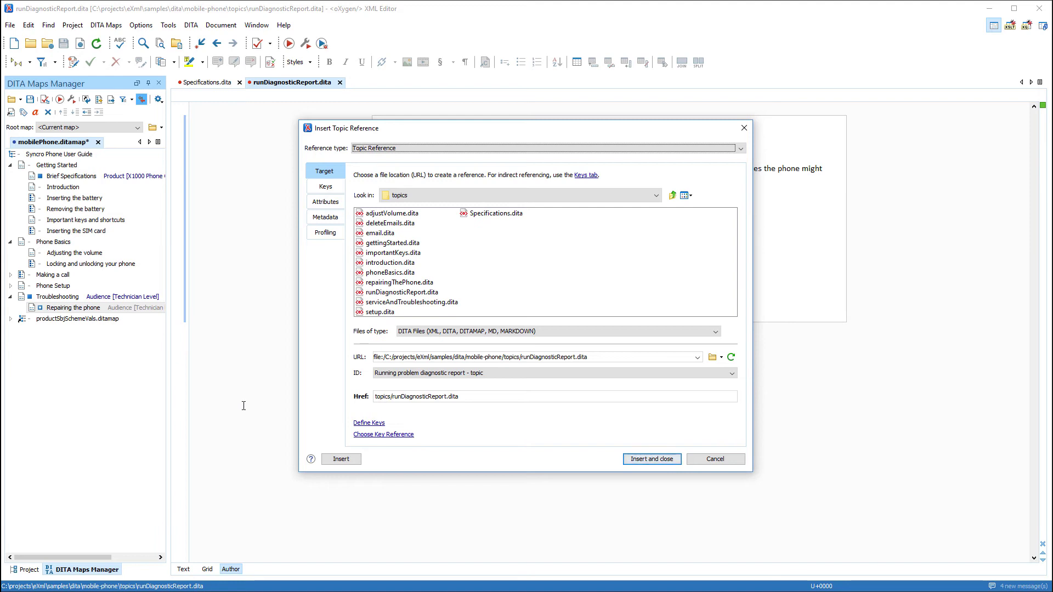
{"action": "left_click", "coordinate": [651, 460]}
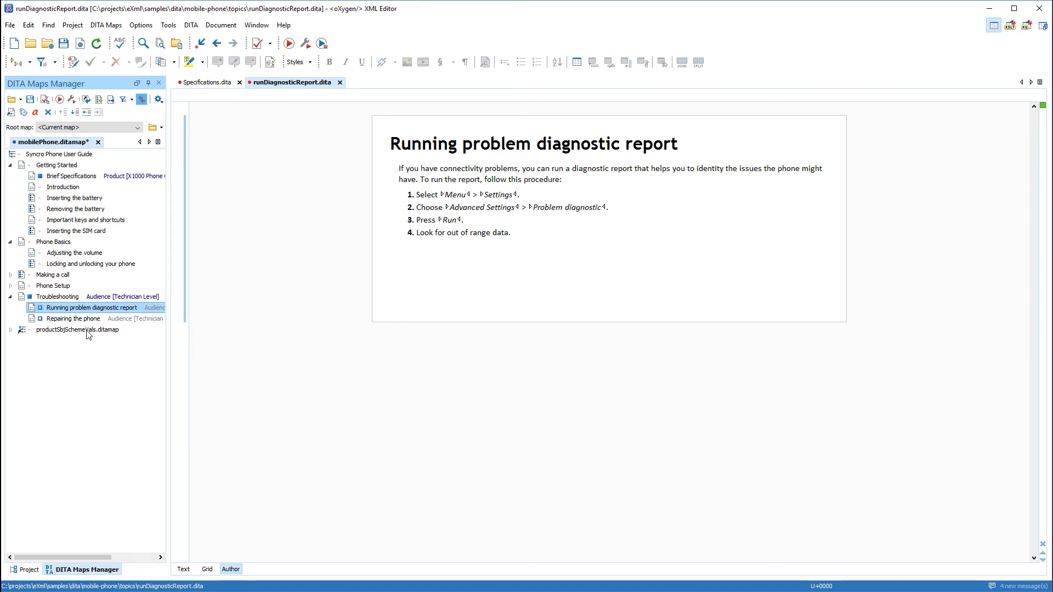
- Fast-create Accessories with Headphones, Charger and Cases as siblings after Phone Setup
{"action": "left_click", "coordinate": [54, 286]}
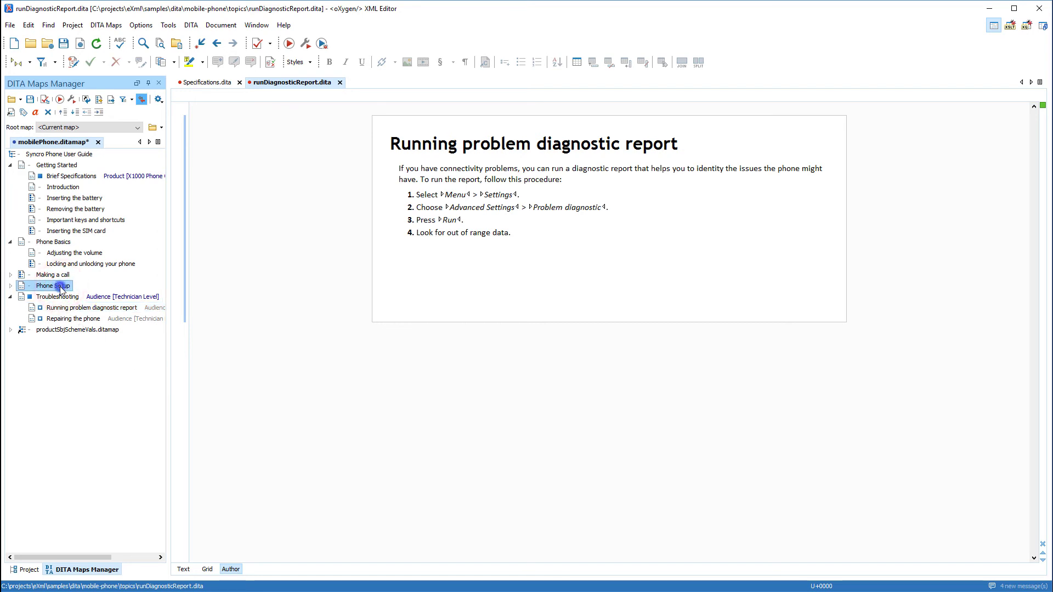
{"action": "right_click", "coordinate": [60, 288]}
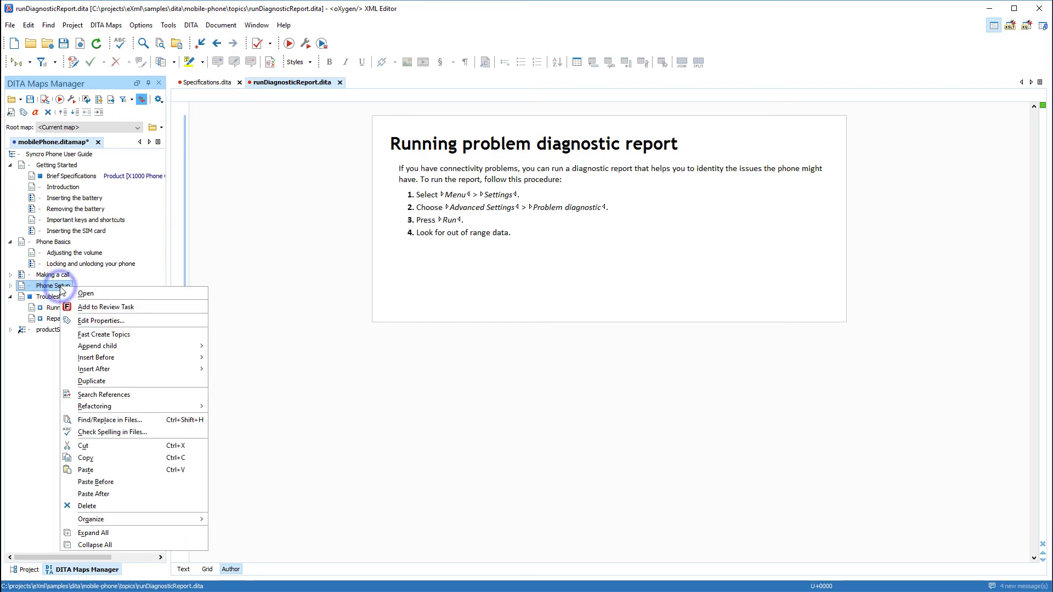
{"action": "left_click", "coordinate": [89, 335]}
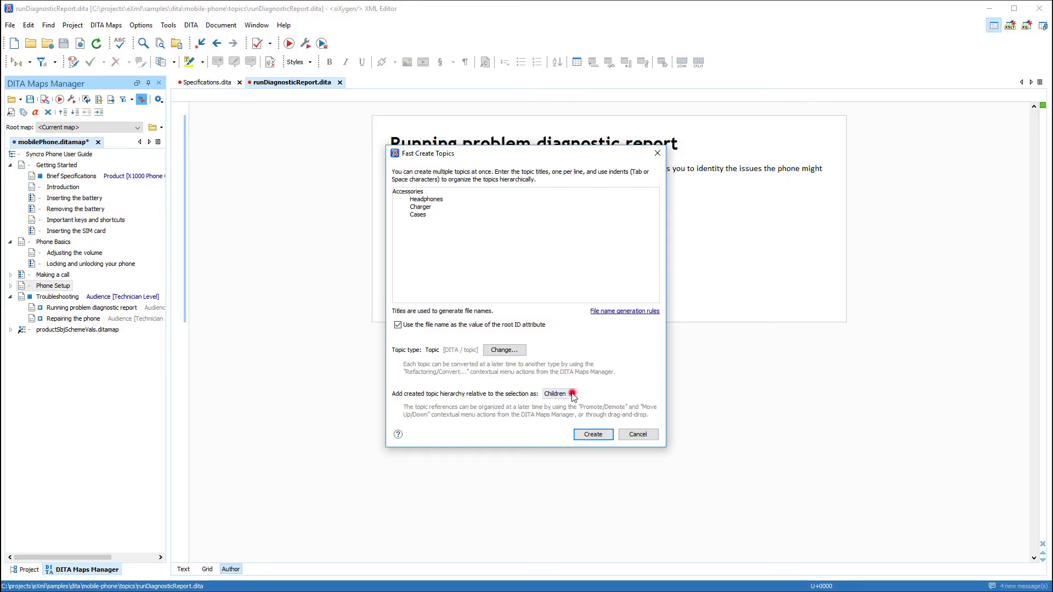
{"action": "left_click", "coordinate": [572, 393]}
{"action": "left_click", "coordinate": [564, 414]}
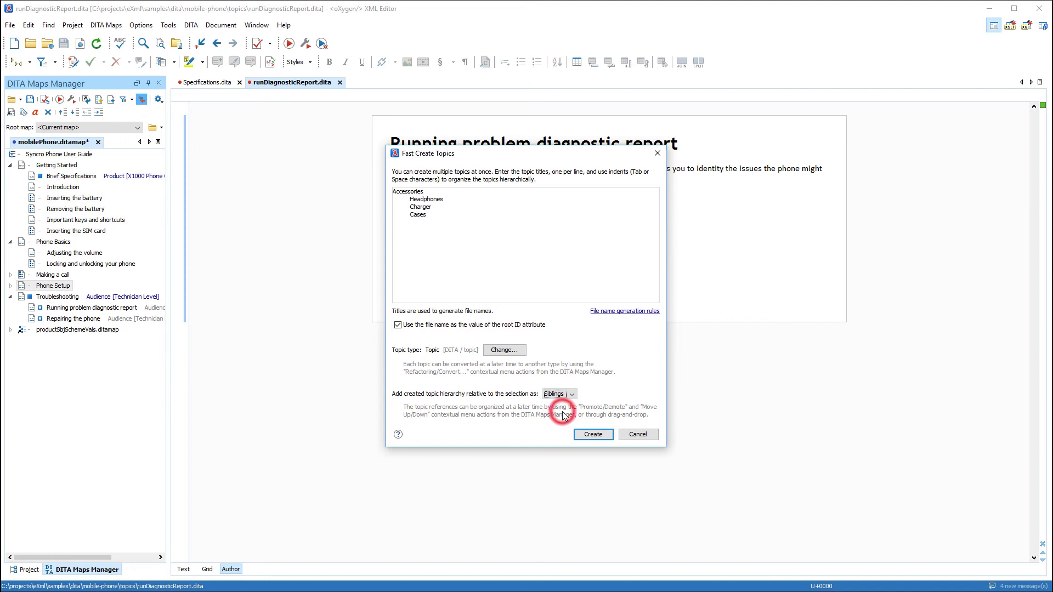
{"action": "left_click", "coordinate": [593, 435]}
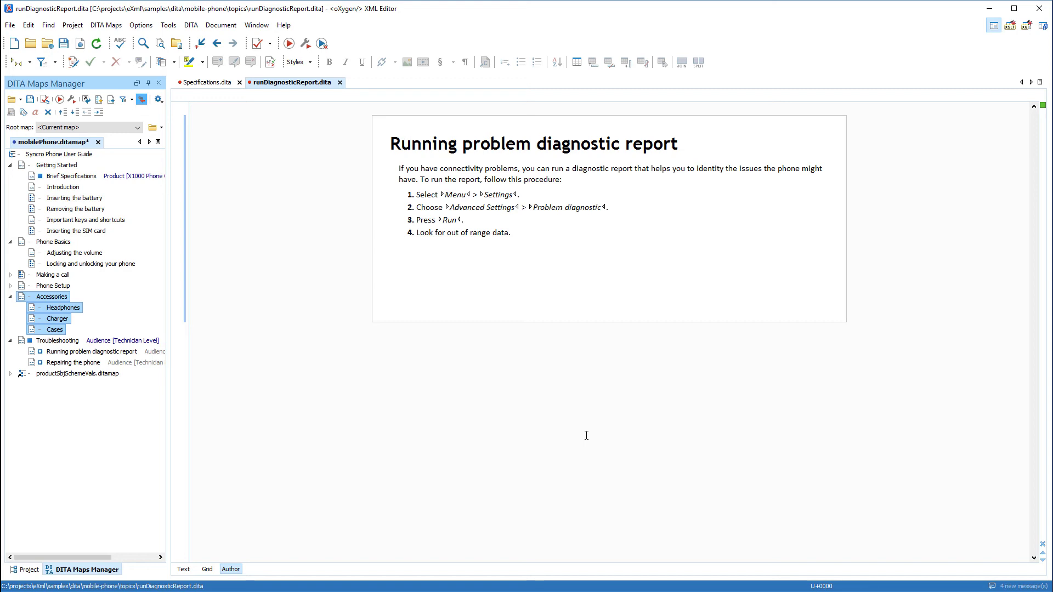
- Open the Headphones topic from the map for editing
{"action": "double_click", "coordinate": [64, 310]}
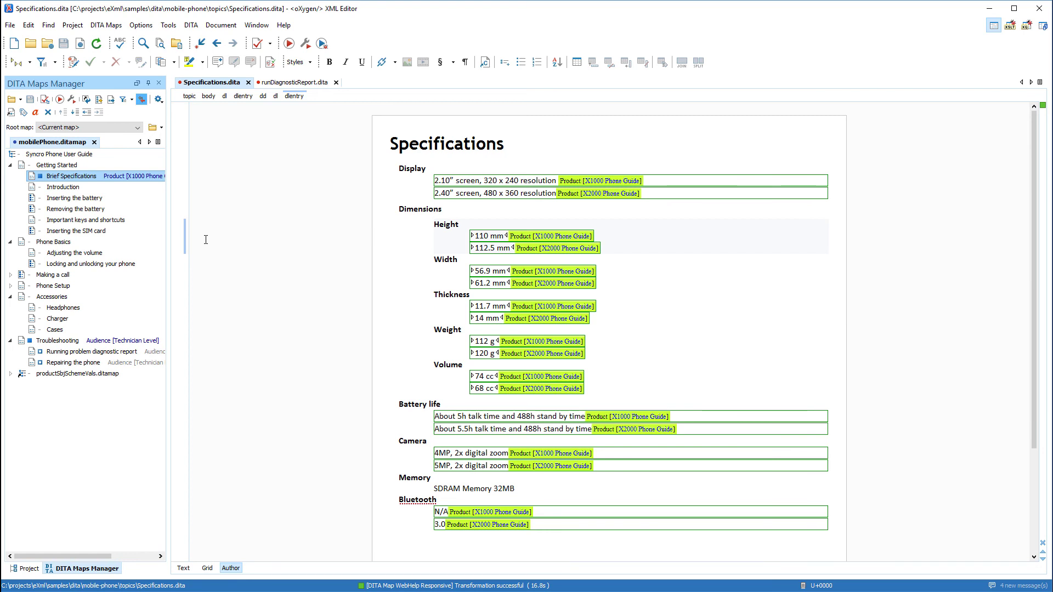
- Associate the DITA Map WebHelp Responsive scenario with mobilePhone.ditamap and run it
{"action": "left_click", "coordinate": [73, 100]}
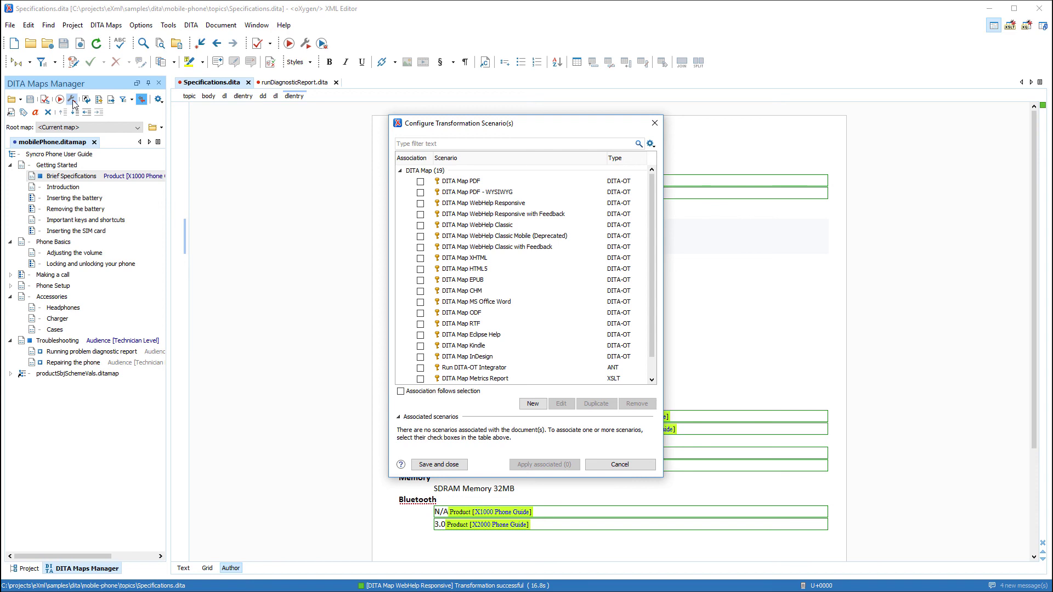
{"action": "left_click", "coordinate": [419, 204]}
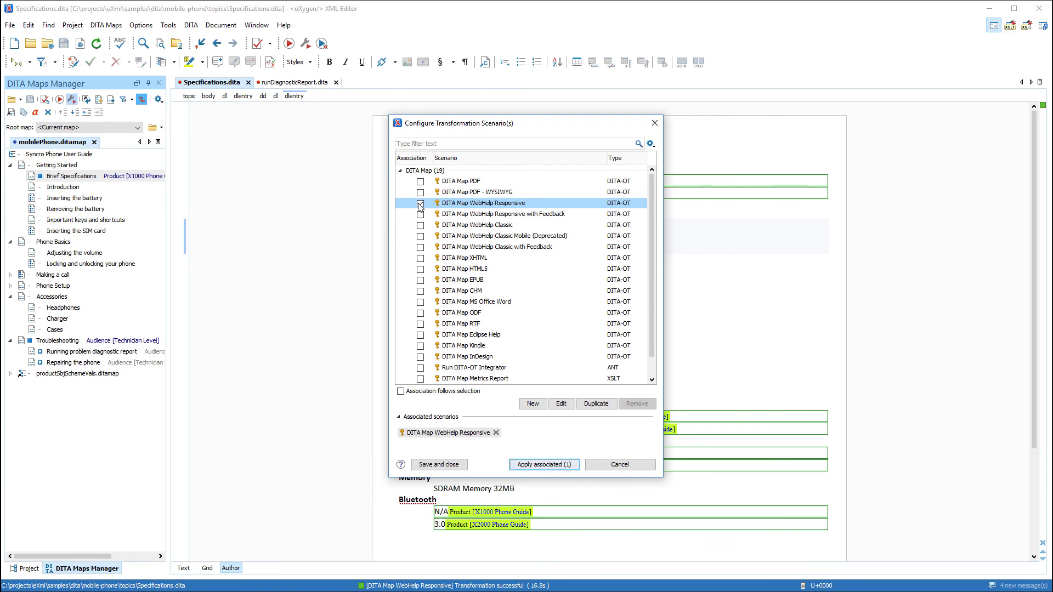
{"action": "left_click", "coordinate": [543, 465]}
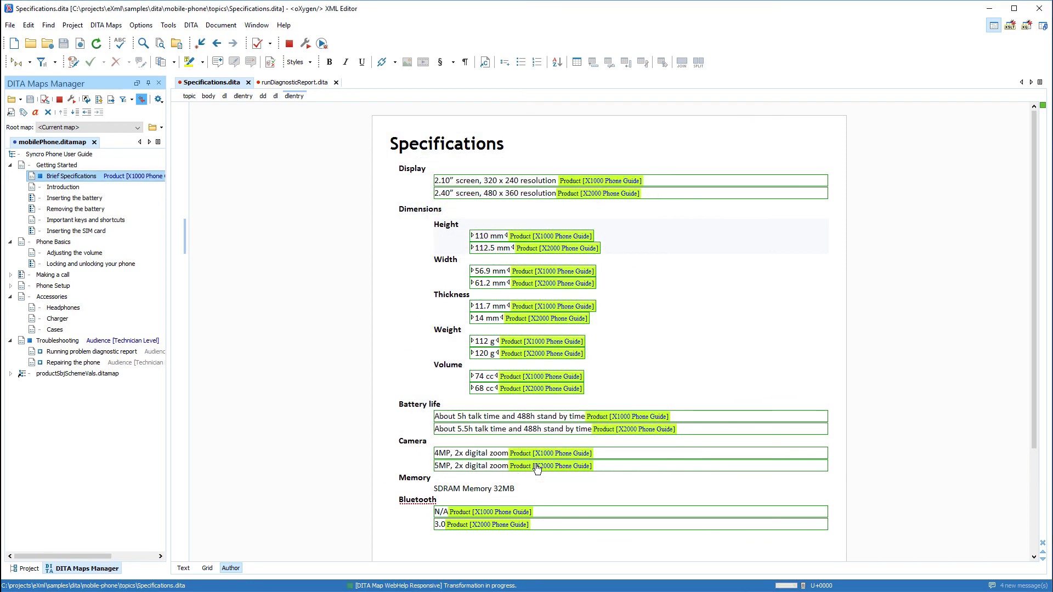